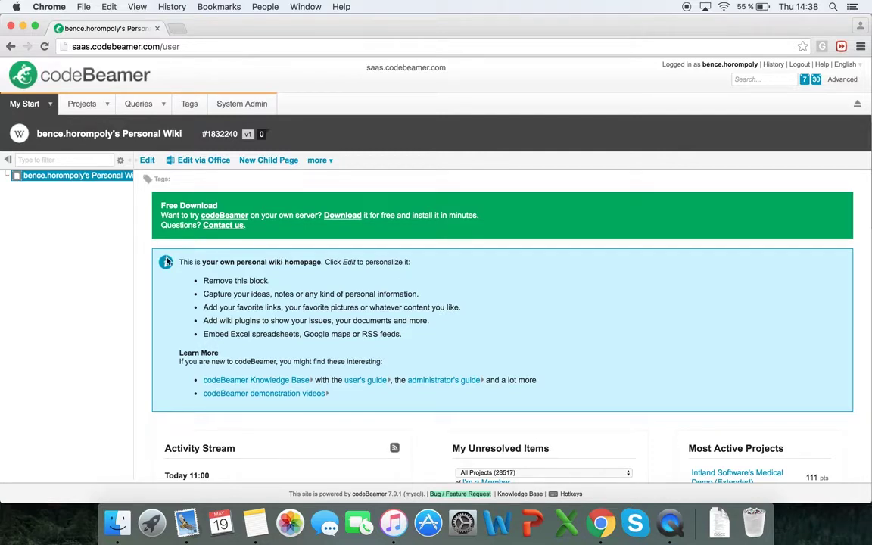
# Open the Project Browser showing the Demonstration and My Projects tiles.
pyautogui.click(83, 105)
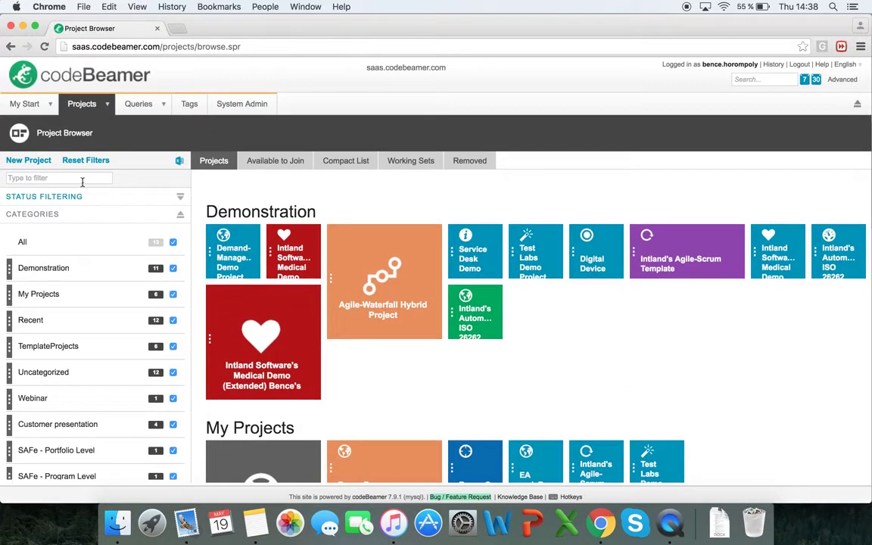
# Create 'Demo Project 5' with no project template and no source code repository.
pyautogui.click(34, 162)
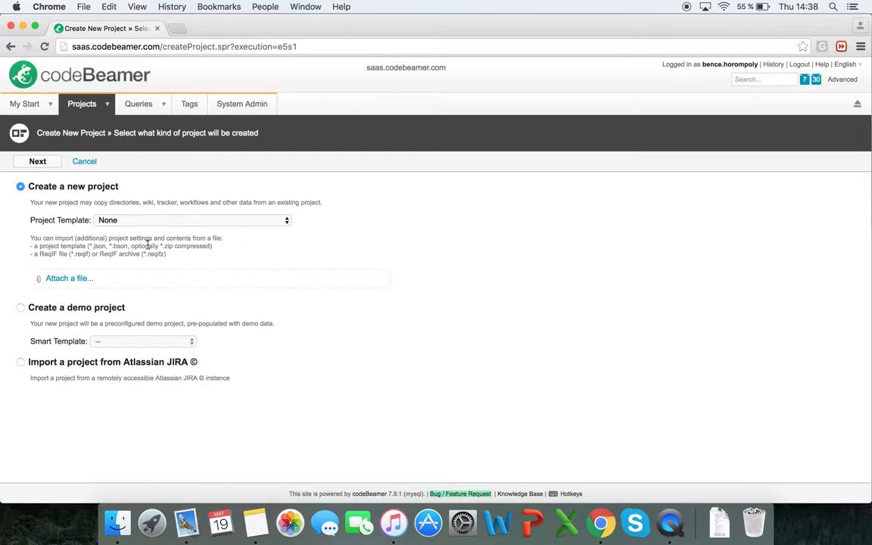
pyautogui.click(172, 223)
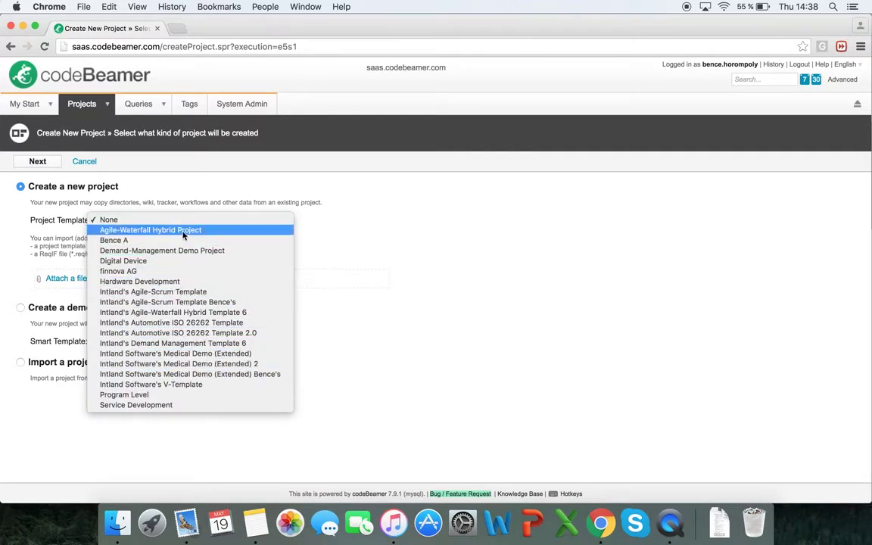
pyautogui.click(106, 188)
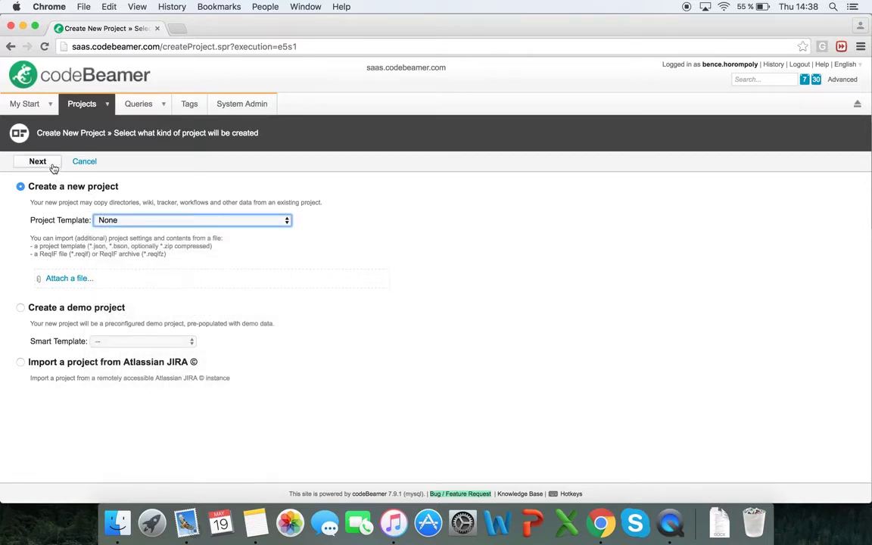
pyautogui.click(53, 166)
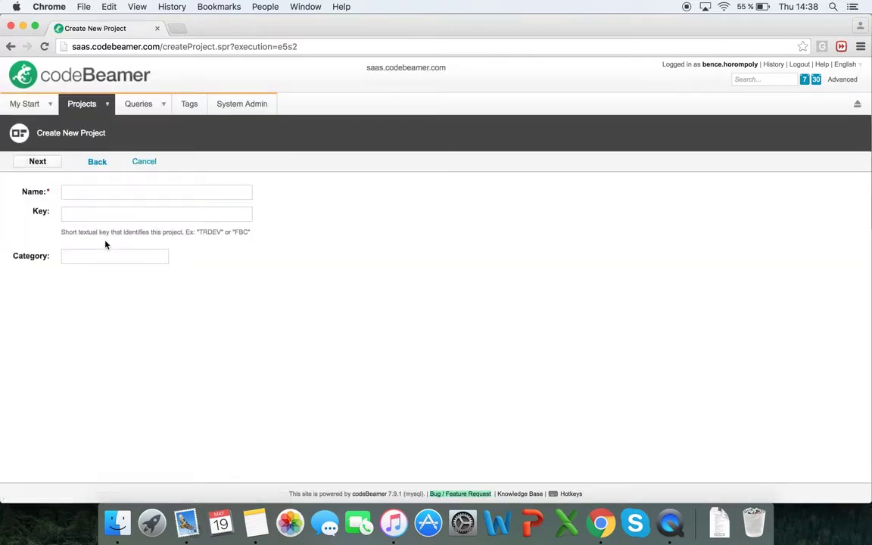
pyautogui.click(109, 194)
pyautogui.write('De')
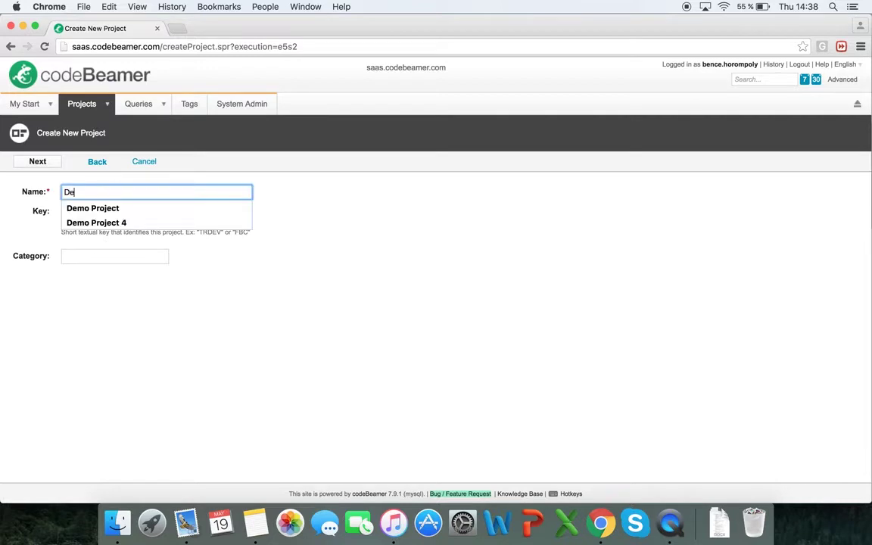
pyautogui.write('mo Project 5')
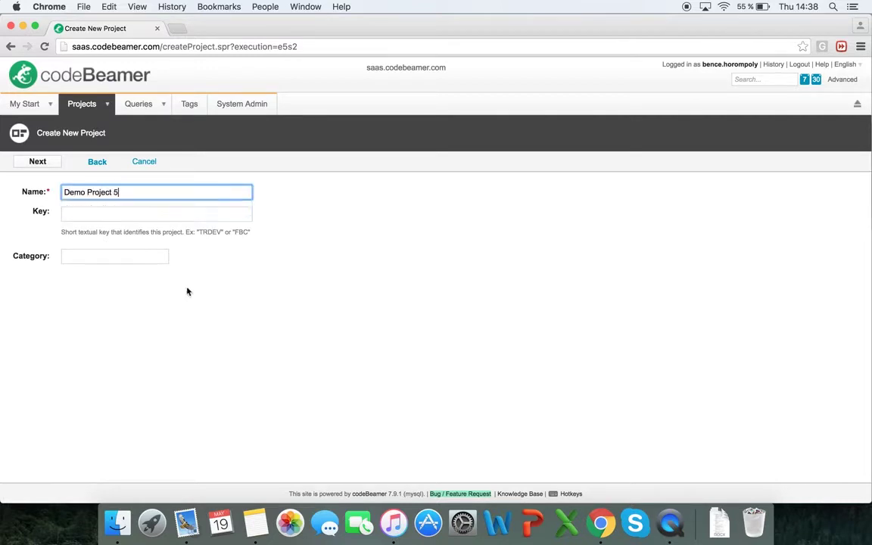
pyautogui.click(180, 214)
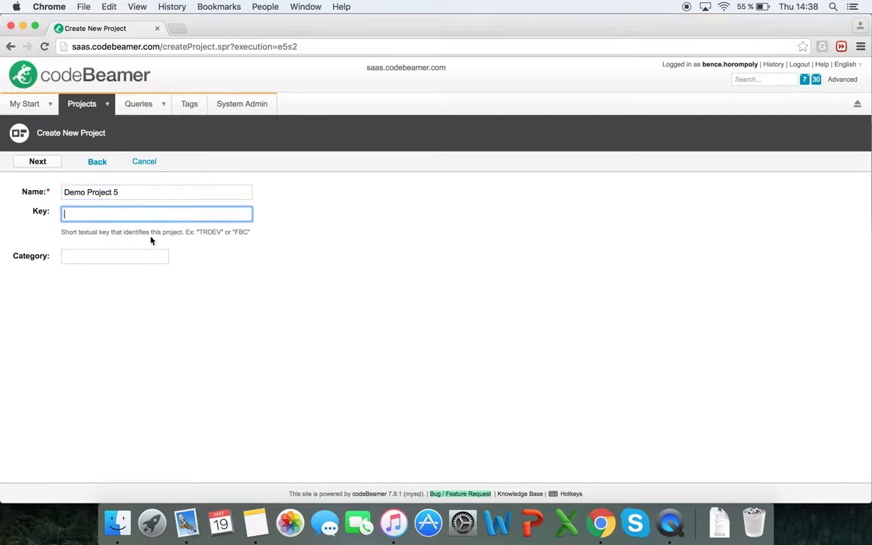
pyautogui.click(38, 162)
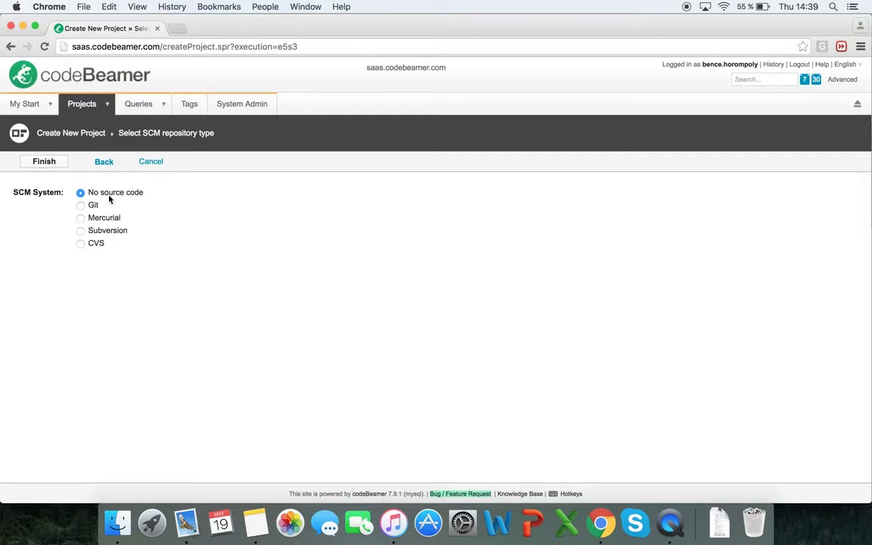
pyautogui.click(45, 162)
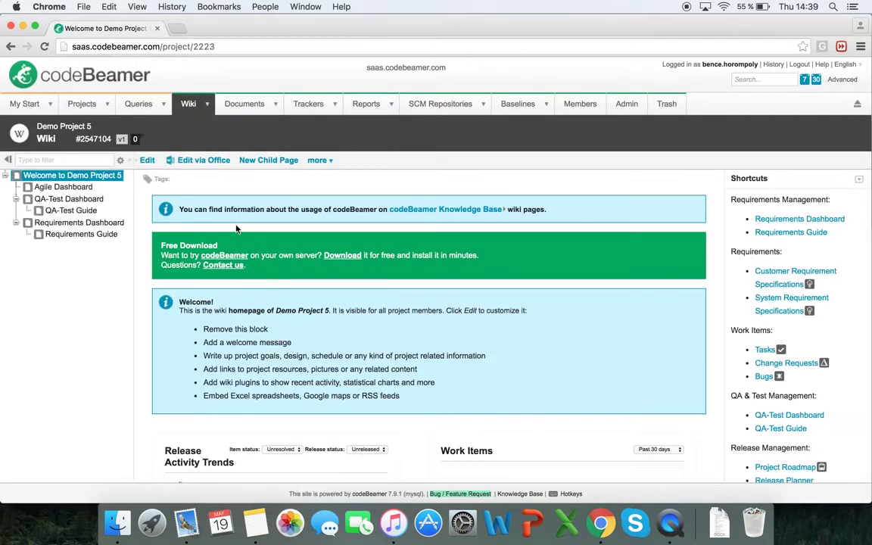
# Open Demo Project 5's empty Customer Requirement Specifications tracker from the Trackers overview.
pyautogui.click(311, 105)
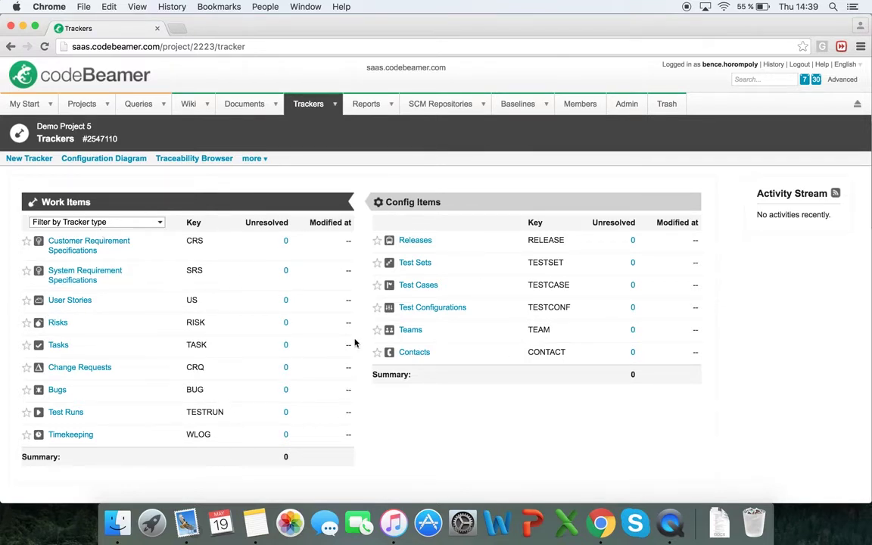
pyautogui.click(89, 247)
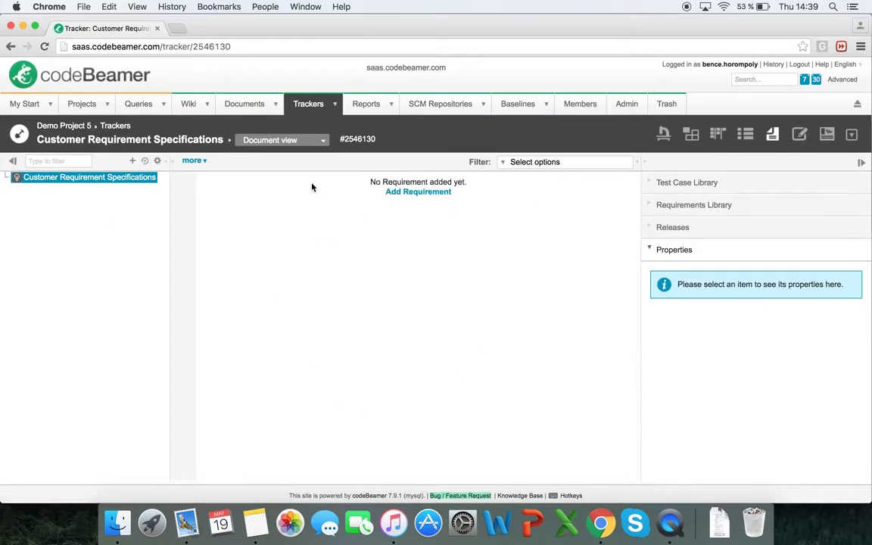
# Start an import into the Customer Requirement Specifications tracker.
pyautogui.click(203, 162)
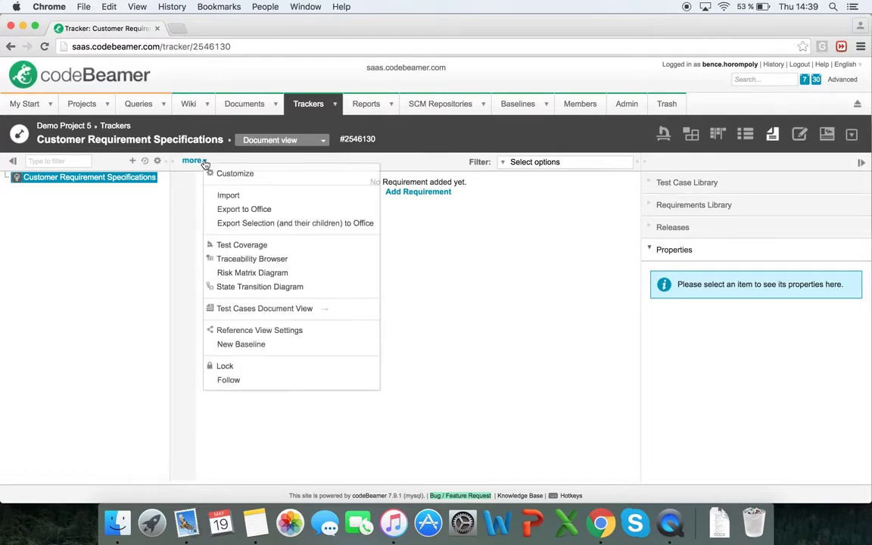
pyautogui.click(230, 198)
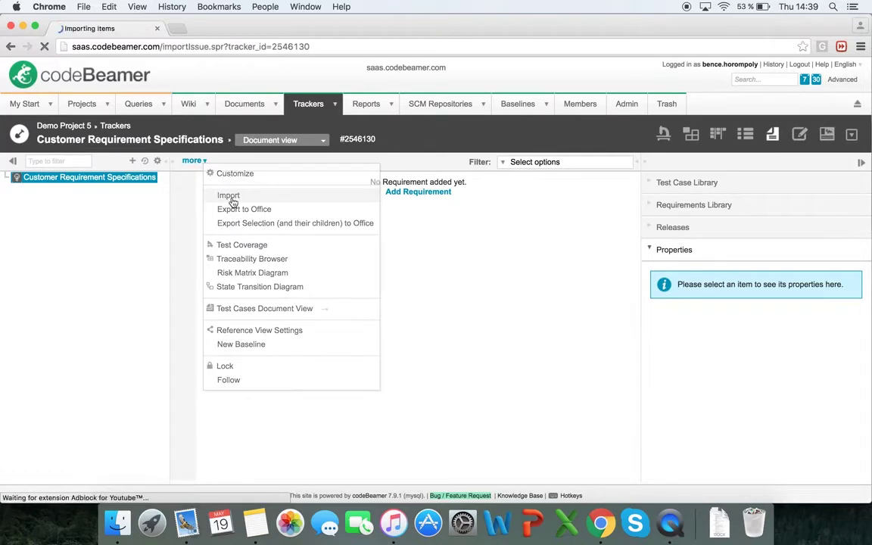
pyautogui.scroll(-2, 164, 288)
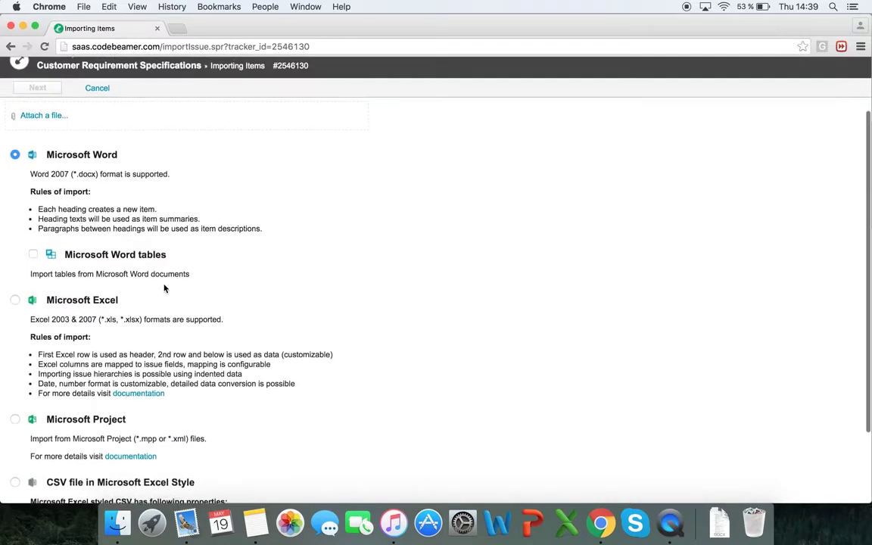
pyautogui.scroll(3, 164, 288)
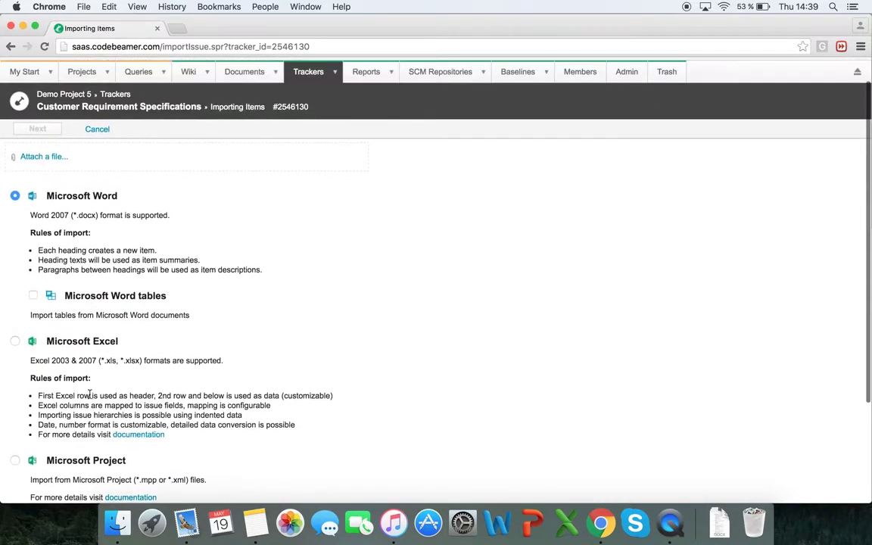
pyautogui.scroll(-4, 85, 379)
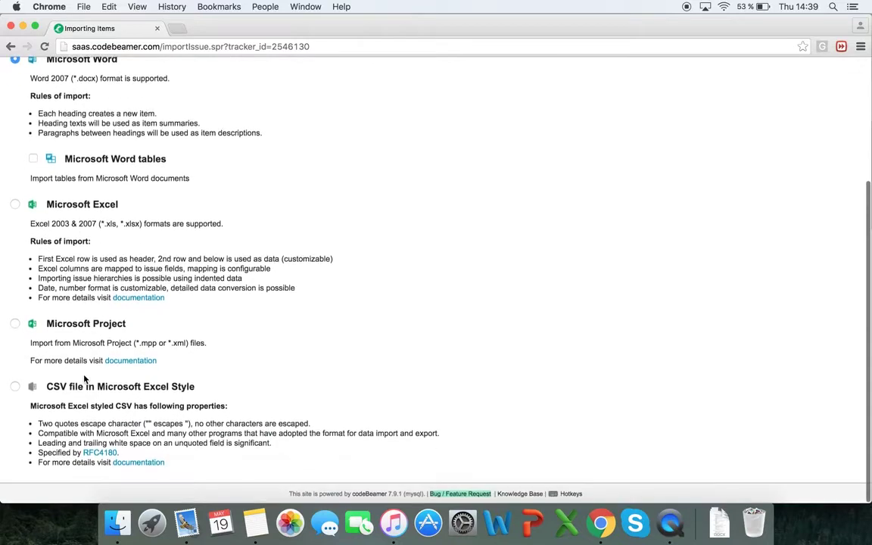
pyautogui.scroll(4, 85, 379)
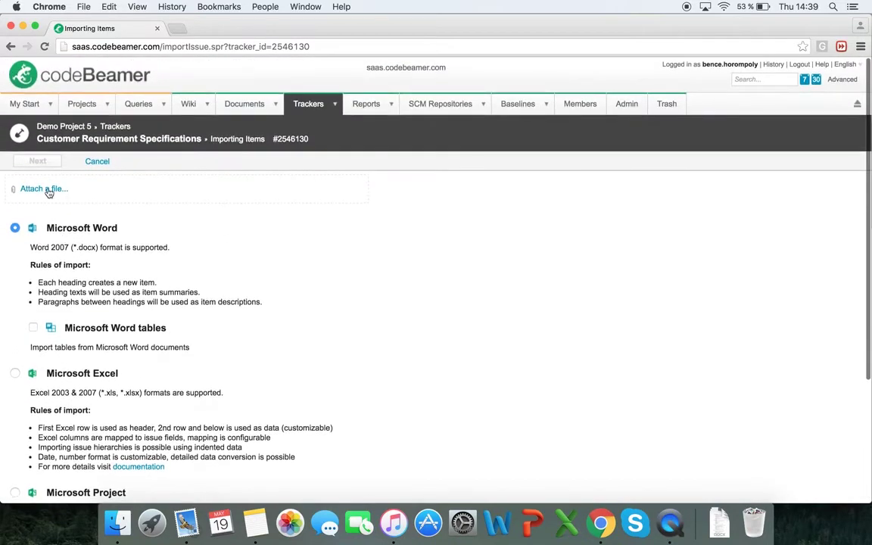
# Attach Medical_Safety_Requirements.docx from Documents > cB Import Files and continue to the preview.
pyautogui.click(47, 191)
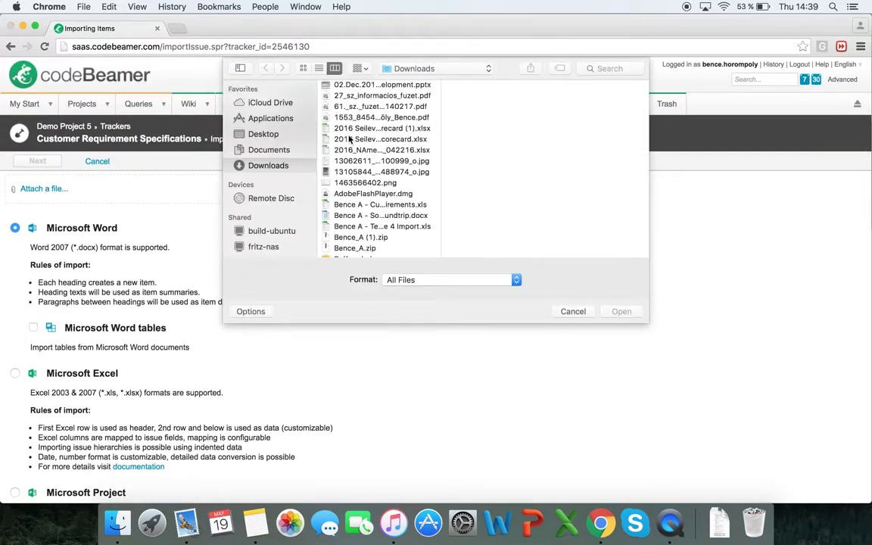
pyautogui.click(277, 150)
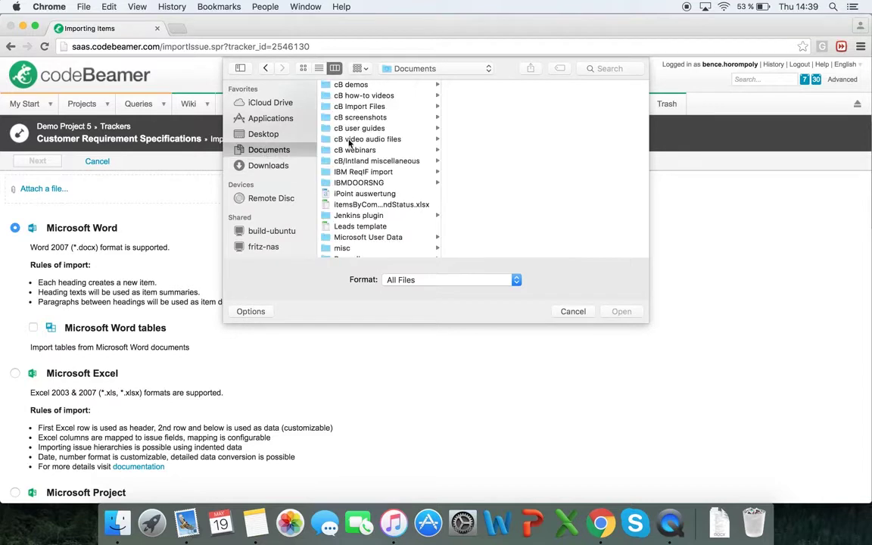
pyautogui.click(406, 107)
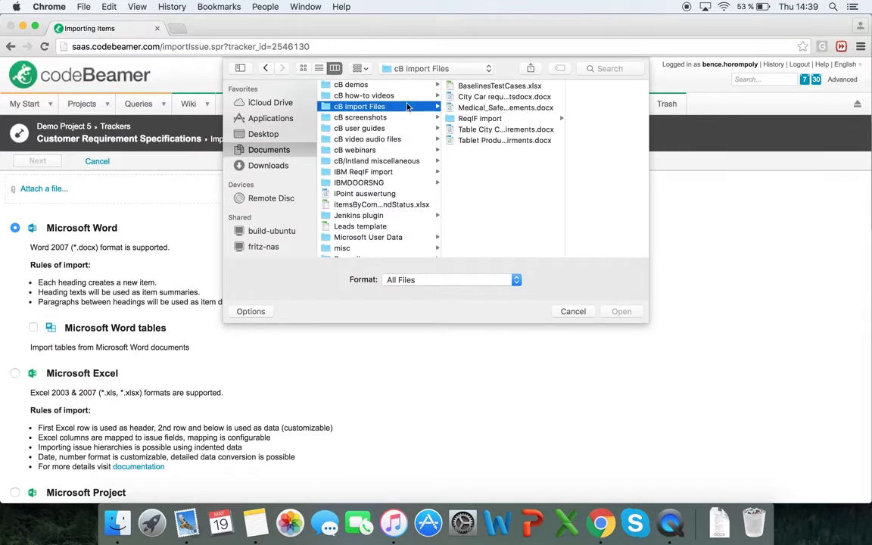
pyautogui.click(522, 108)
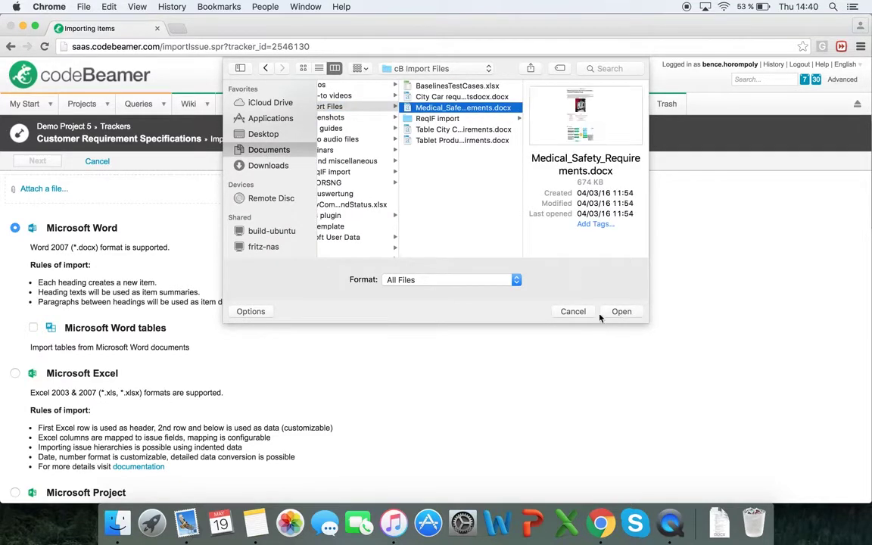
pyautogui.click(621, 311)
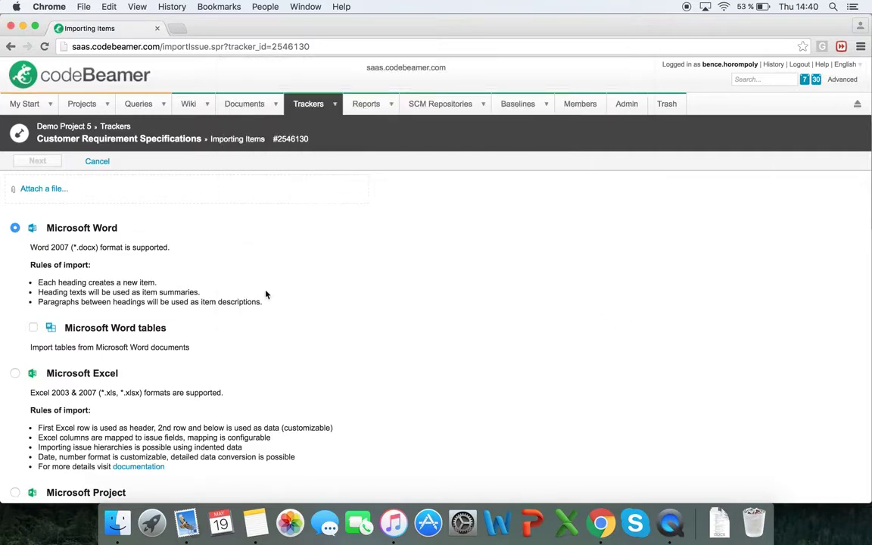
pyautogui.click(38, 161)
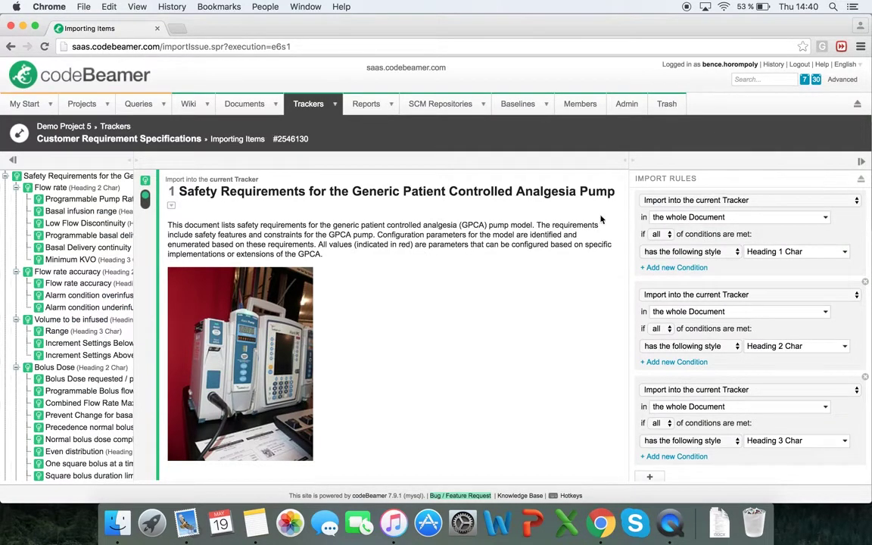
# Scroll the import preview to the Dose limit exceeded alarm and Calculation Accuracy items.
pyautogui.scroll(-6, 20, 318)
pyautogui.scroll(-9, 21, 327)
pyautogui.scroll(8, 46, 311)
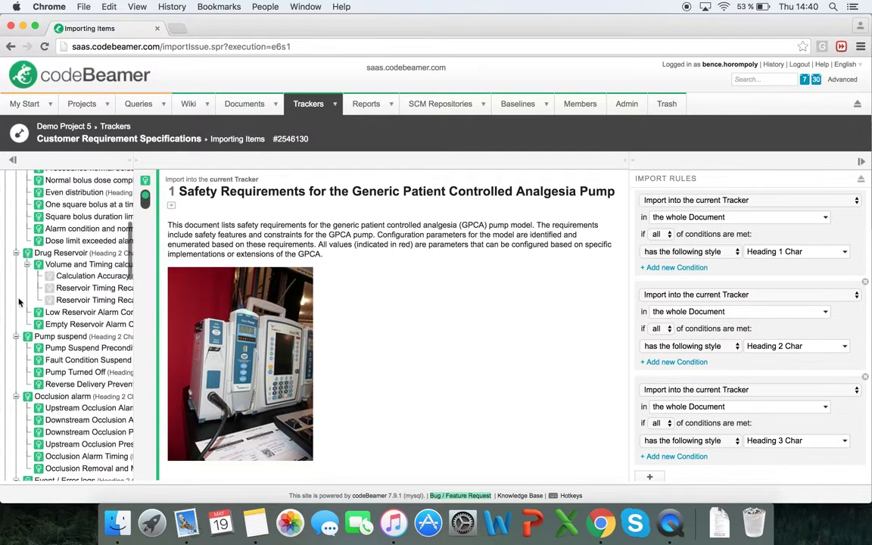
pyautogui.click(87, 276)
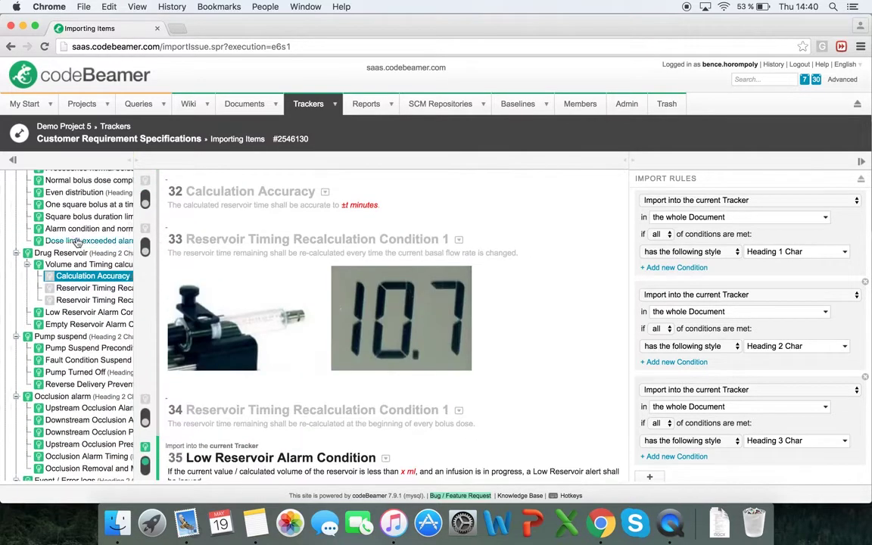
pyautogui.scroll(8, 76, 221)
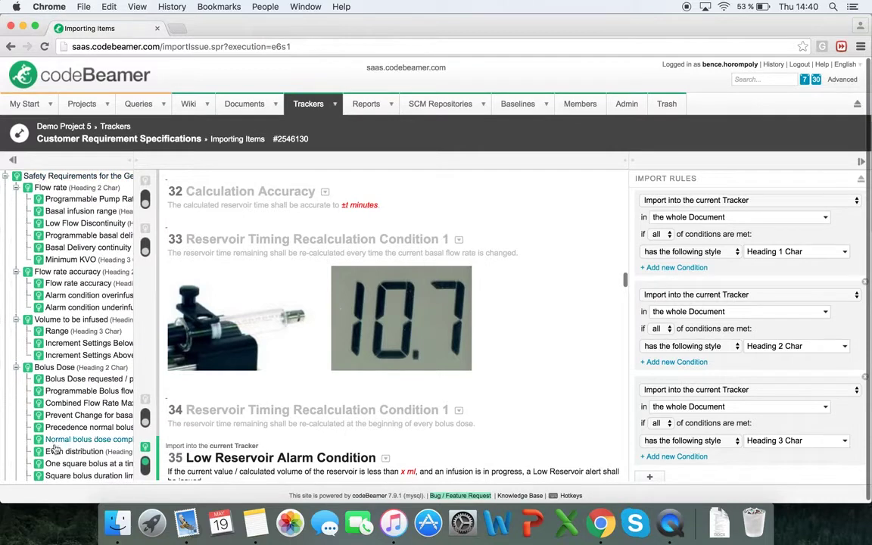
pyautogui.scroll(-15, 50, 430)
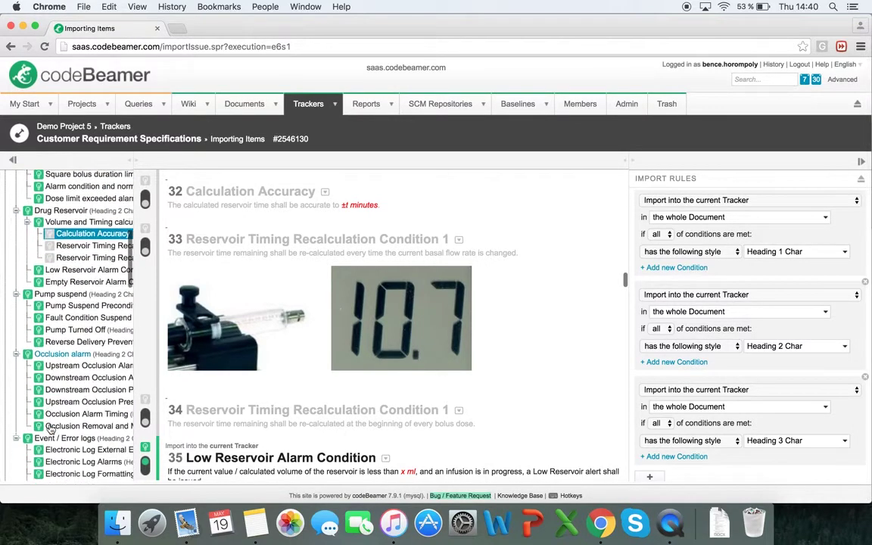
pyautogui.scroll(-10, 38, 310)
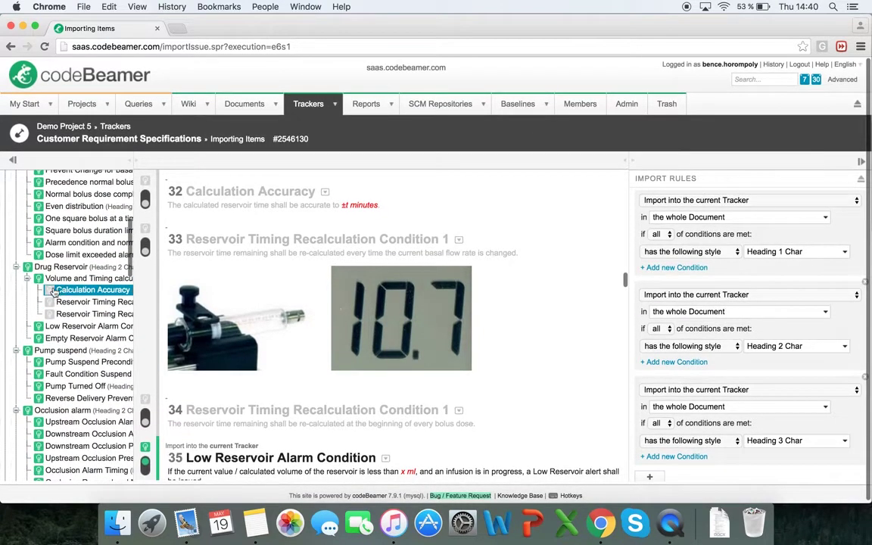
pyautogui.click(64, 255)
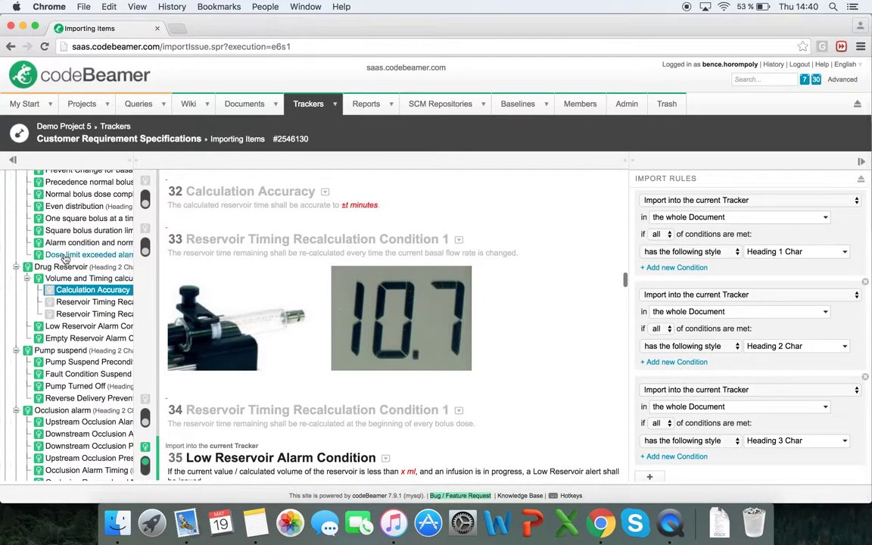
pyautogui.click(67, 292)
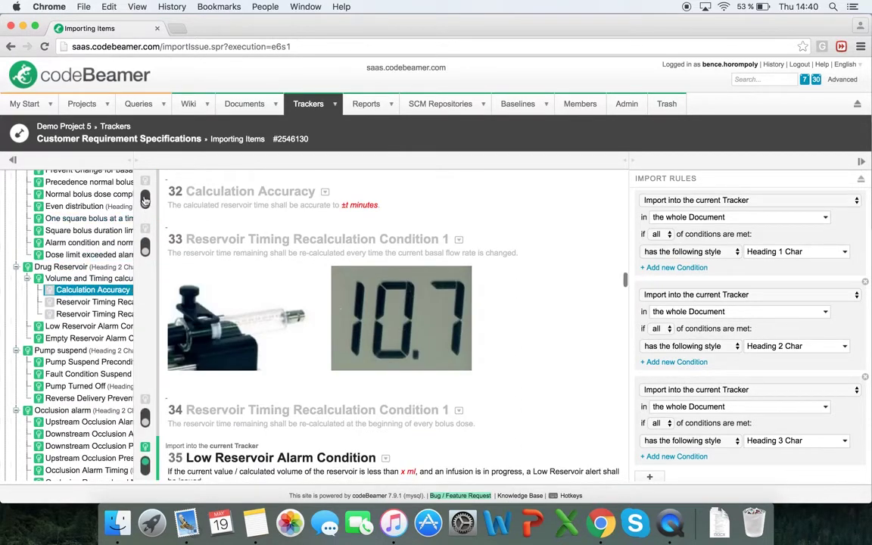
# Include items 32, 33 and 34 in the import, accepting the overwrite warning.
pyautogui.click(146, 199)
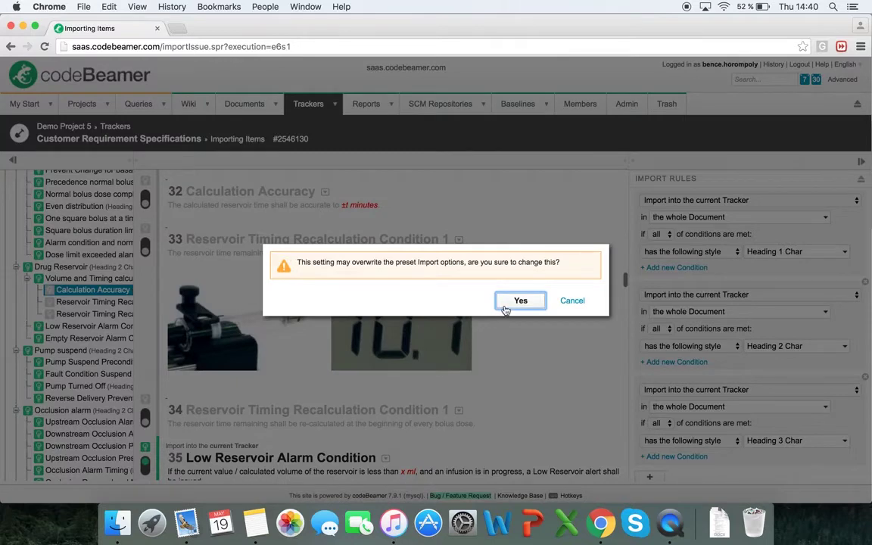
pyautogui.click(517, 303)
pyautogui.click(145, 248)
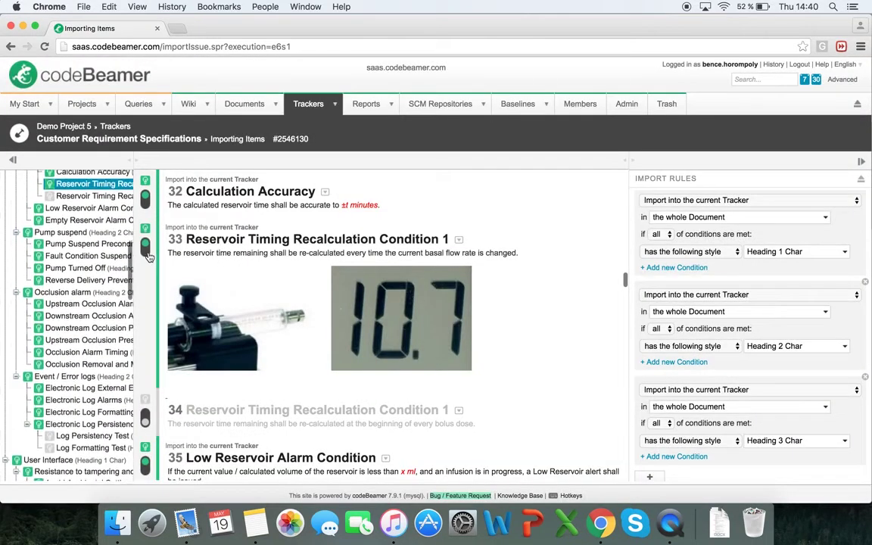
pyautogui.click(145, 416)
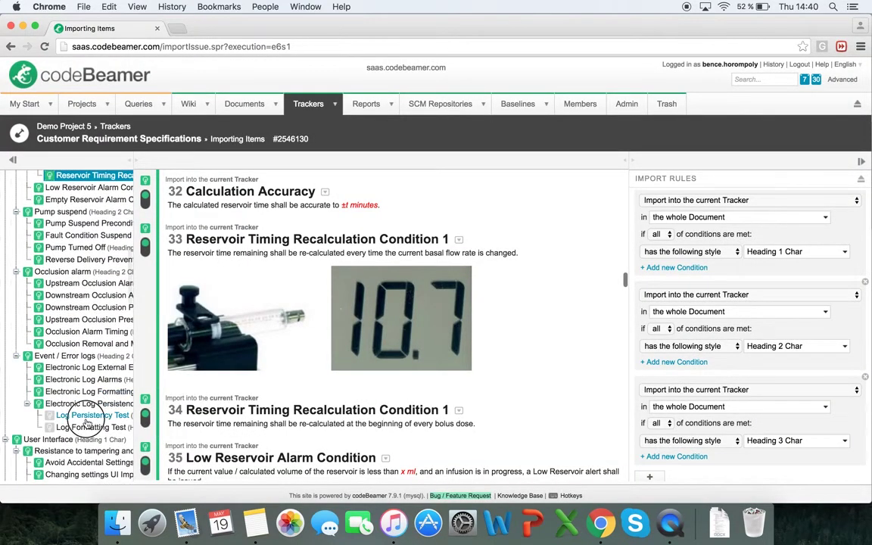
# Include Log Formatting Test and Log Persistency Test, then resize the document tree pane.
pyautogui.click(83, 415)
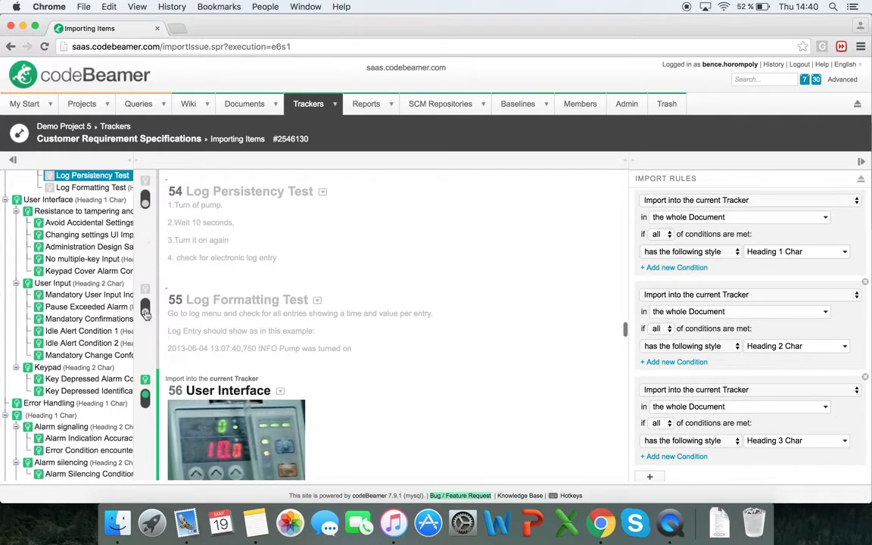
pyautogui.click(146, 312)
pyautogui.click(146, 197)
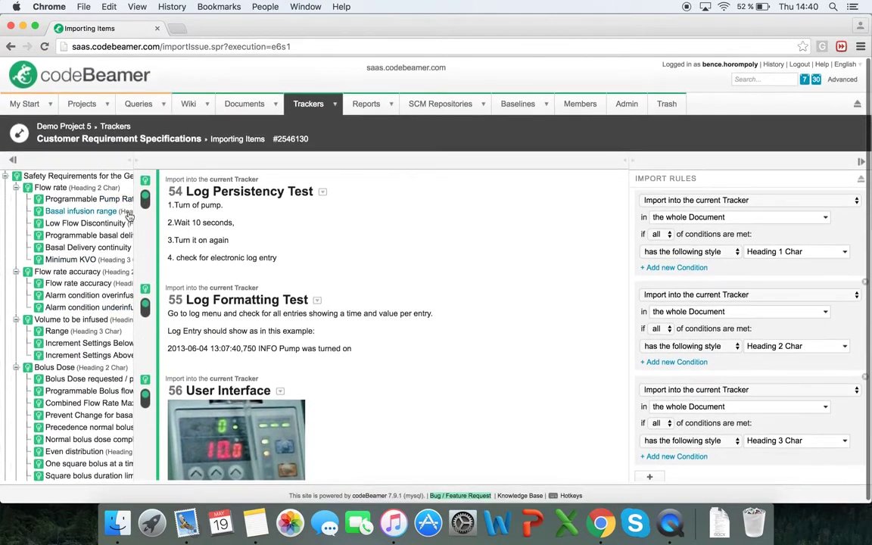
pyautogui.moveTo(136, 226); pyautogui.dragTo(378, 226)
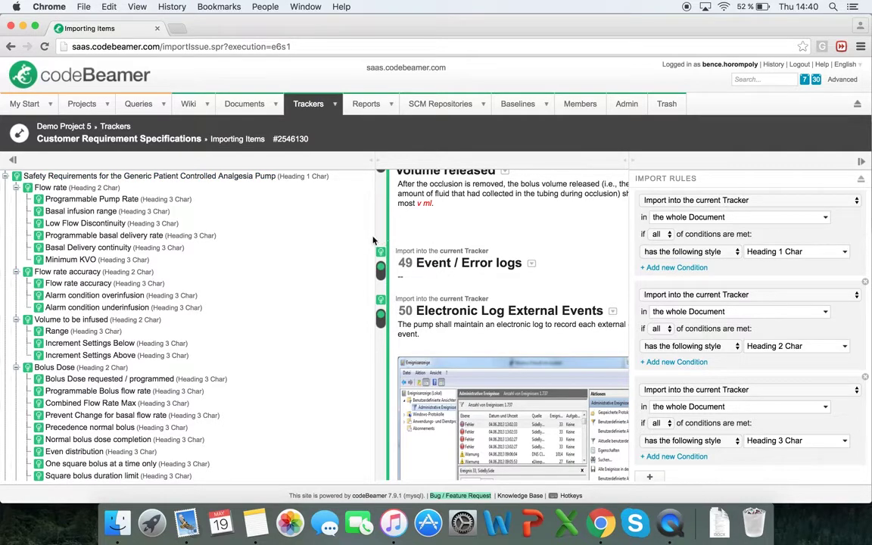
pyautogui.moveTo(378, 239); pyautogui.dragTo(213, 242)
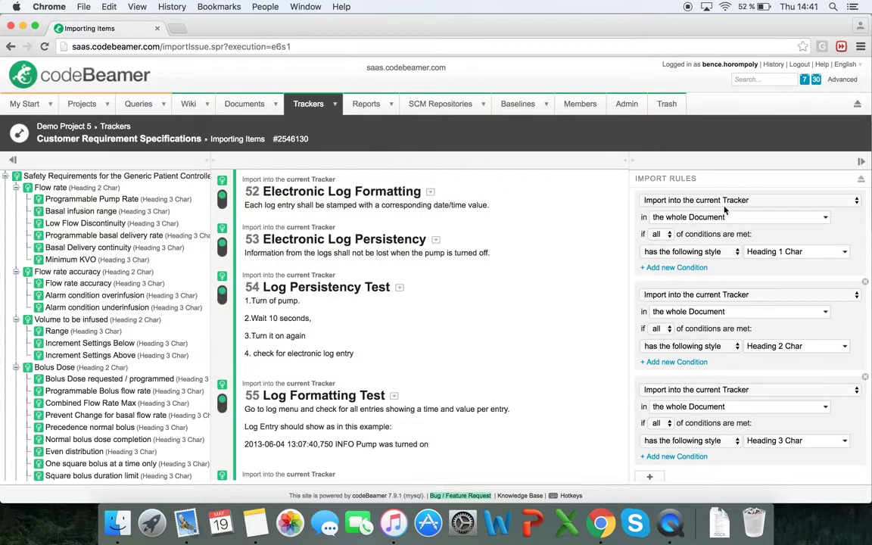
pyautogui.click(781, 255)
pyautogui.click(774, 200)
pyautogui.click(764, 201)
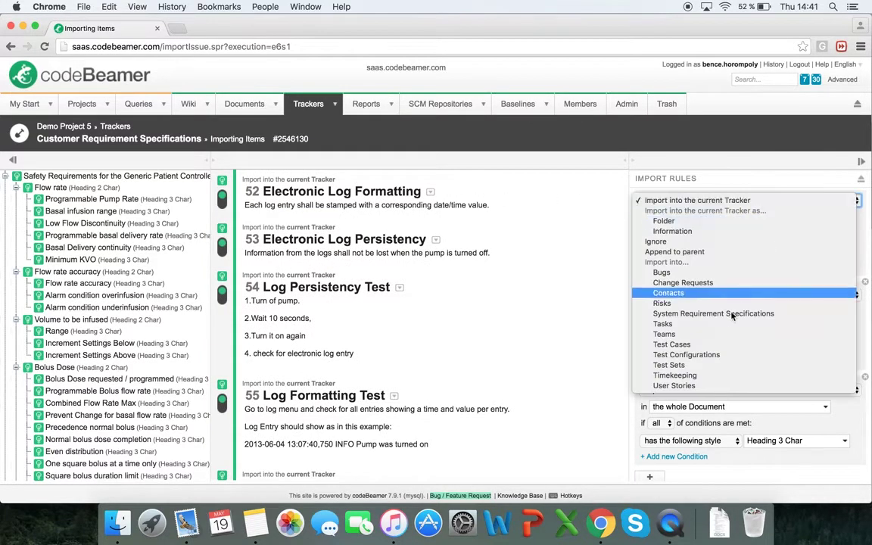
pyautogui.click(713, 175)
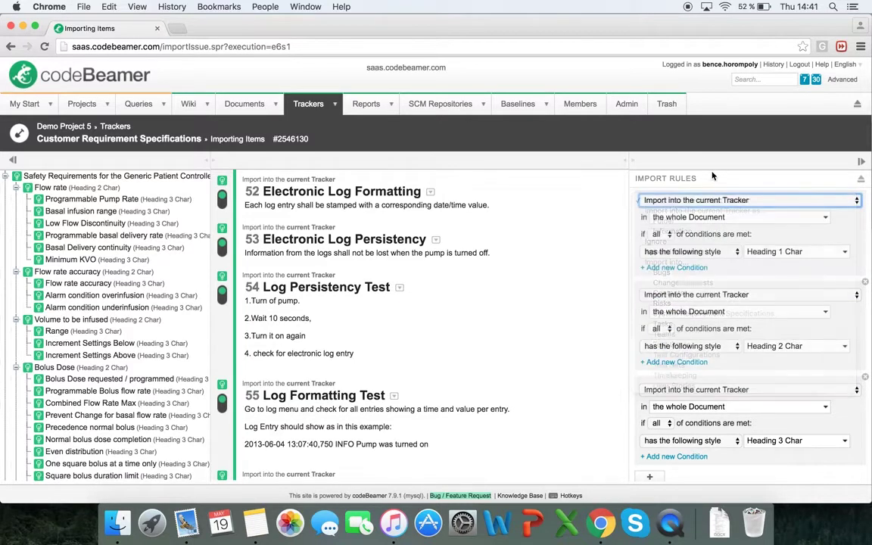
pyautogui.click(776, 349)
pyautogui.click(778, 347)
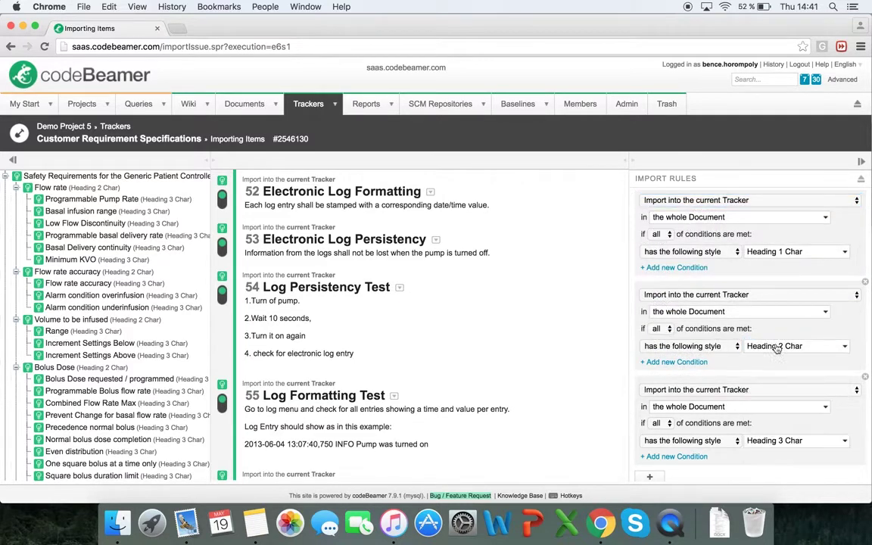
pyautogui.click(761, 297)
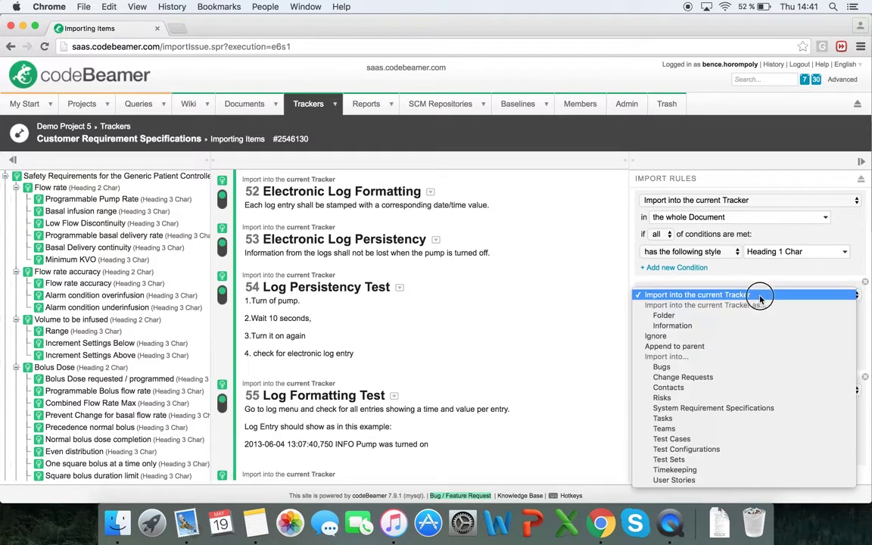
pyautogui.click(759, 293)
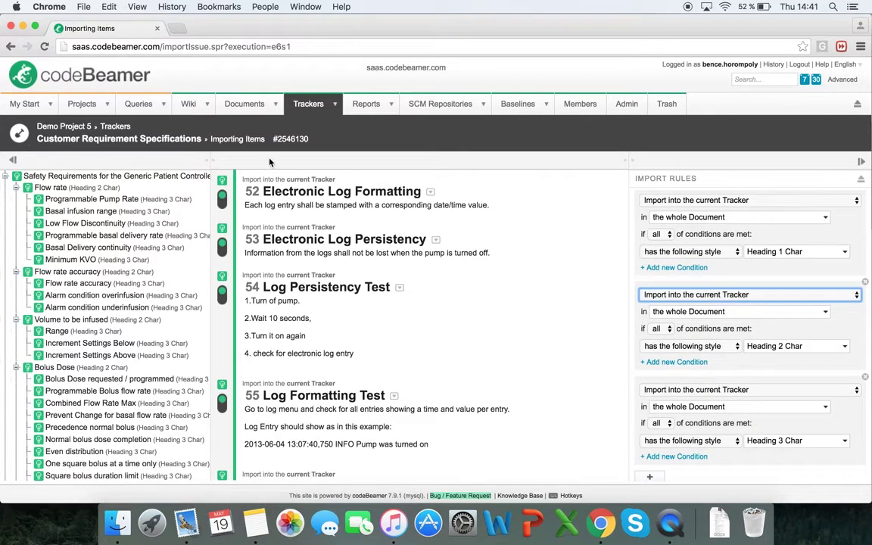
pyautogui.click(797, 448)
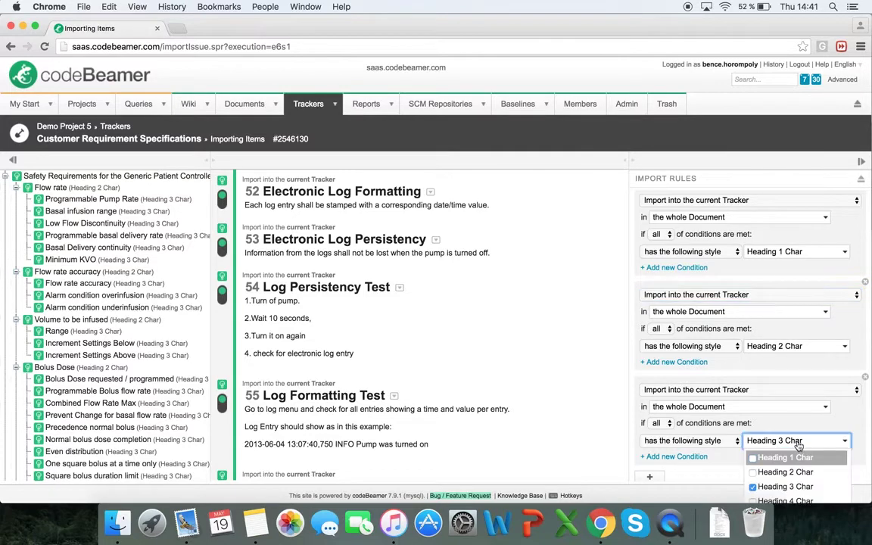
pyautogui.click(716, 394)
pyautogui.scroll(-5, 712, 393)
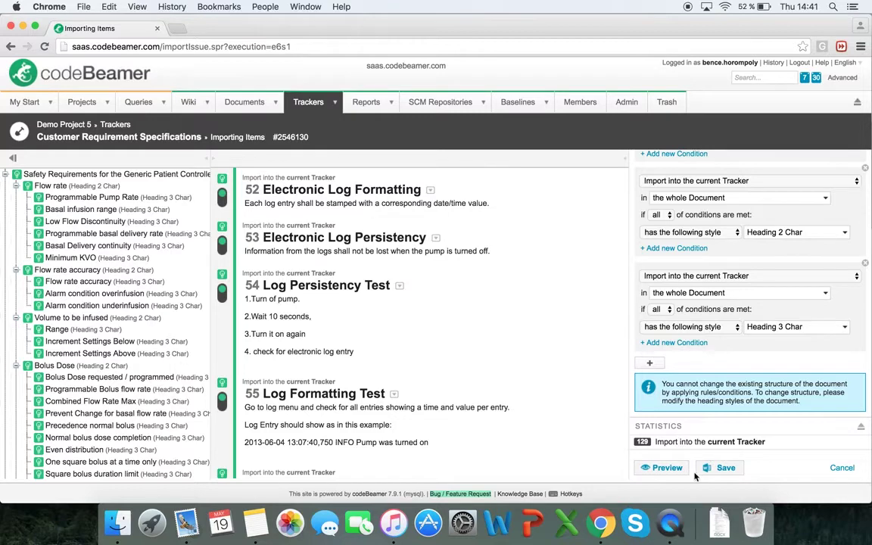
# Save the import rules so the 128 items are imported into the tracker.
pyautogui.click(720, 468)
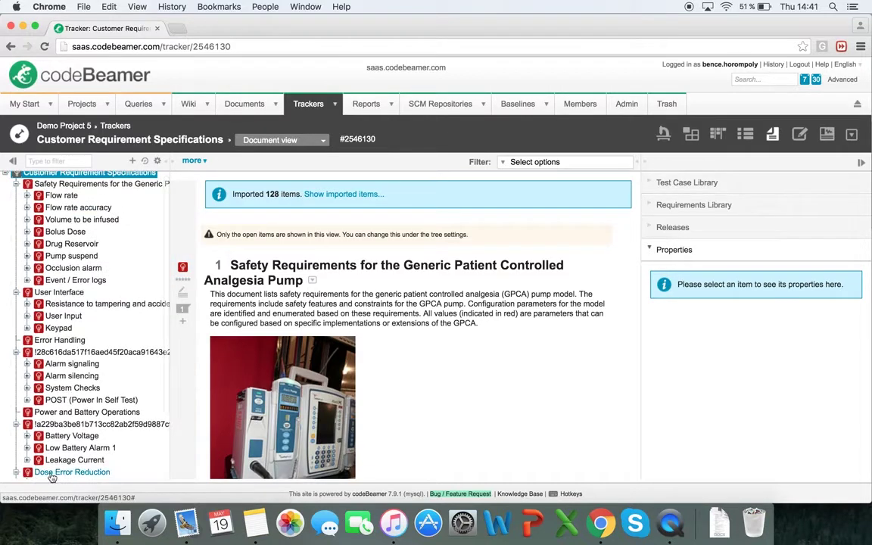
# Expand the Flow rate chapter and open requirement 1.1.1 Programmable Pump Rate.
pyautogui.click(27, 200)
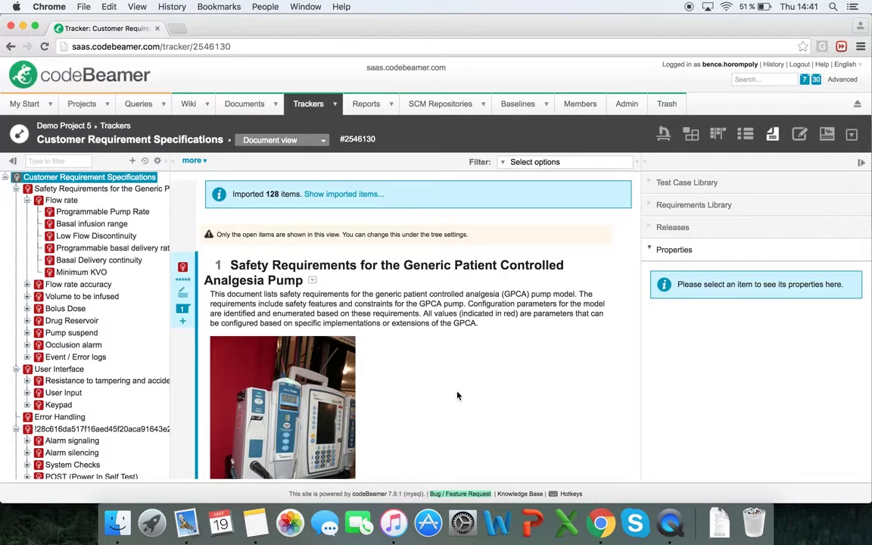
pyautogui.scroll(-15, 457, 395)
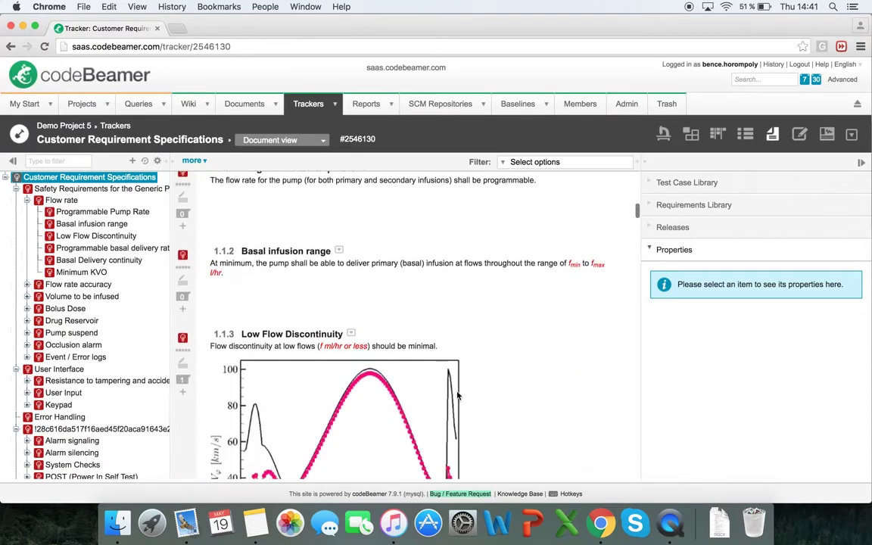
pyautogui.scroll(-3, 457, 396)
pyautogui.scroll(18, 457, 395)
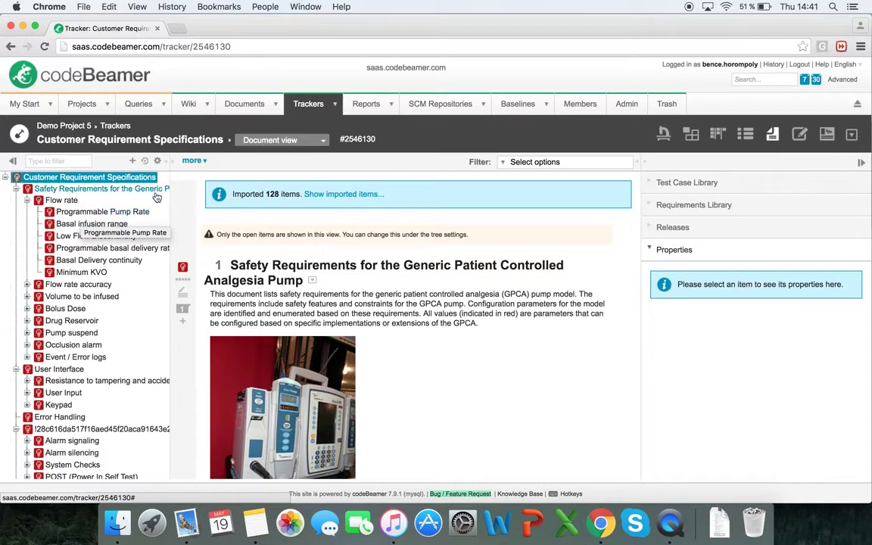
pyautogui.click(76, 217)
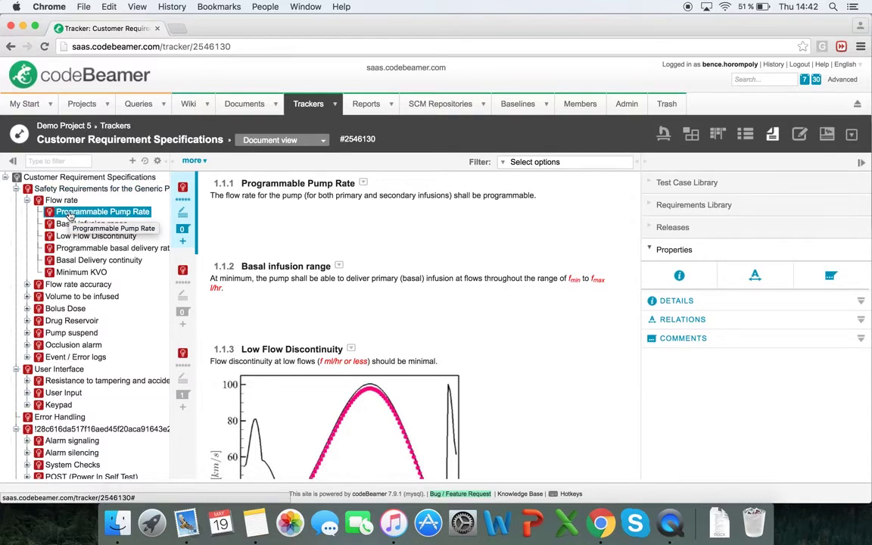
# Create a Demo Project 5 System Requirement Specifications item from section 1.1.1.
pyautogui.click(182, 242)
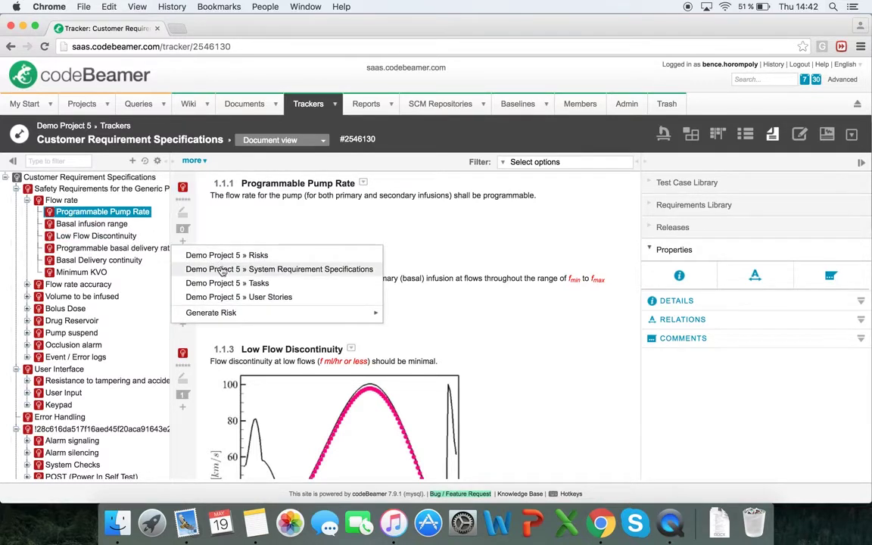
pyautogui.click(321, 270)
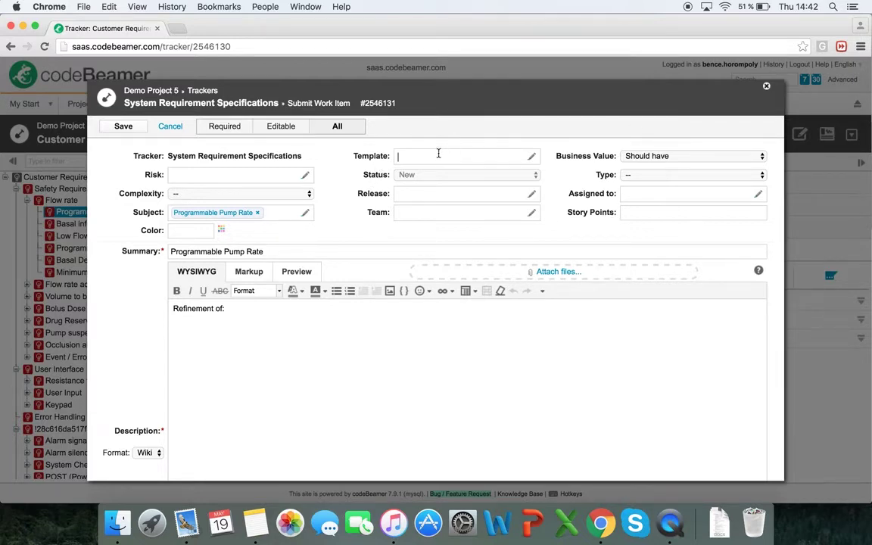
# Set Business Value to Nice to have and Complexity to Simple.
pyautogui.click(676, 156)
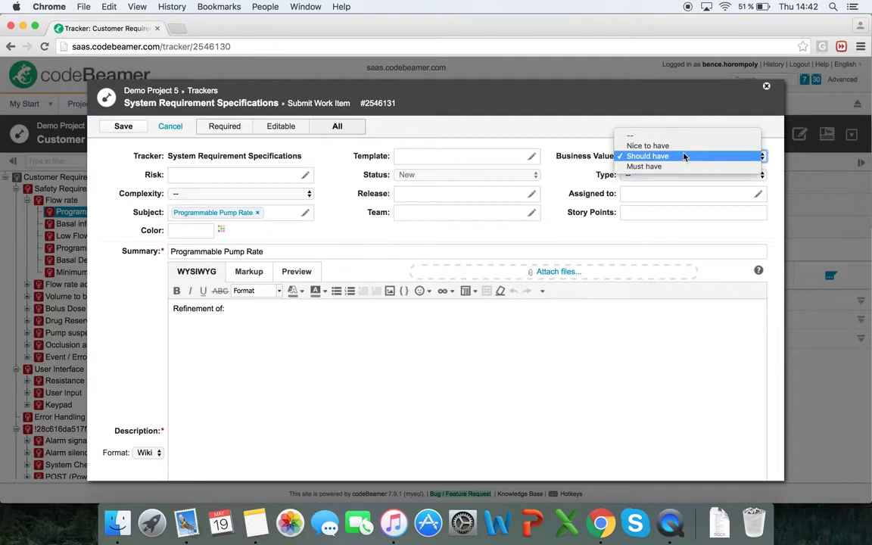
pyautogui.click(681, 146)
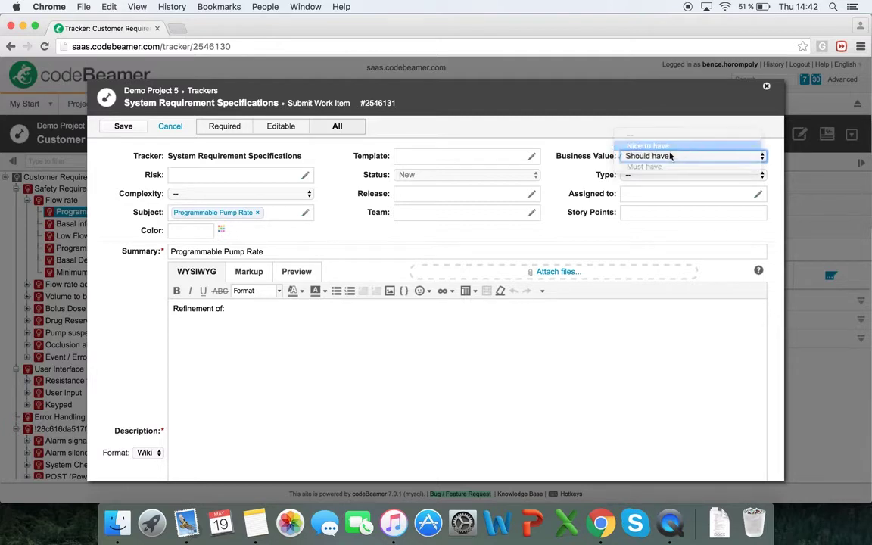
pyautogui.click(249, 194)
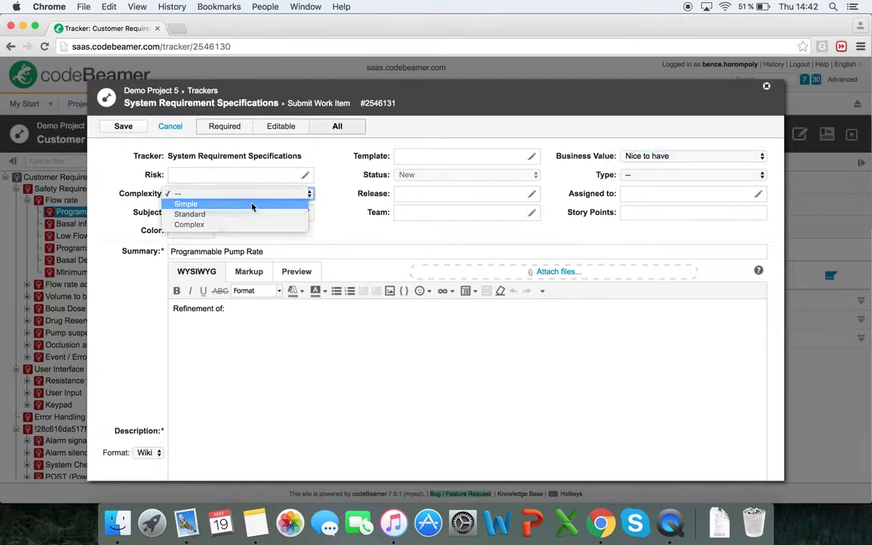
pyautogui.click(252, 205)
pyautogui.click(431, 217)
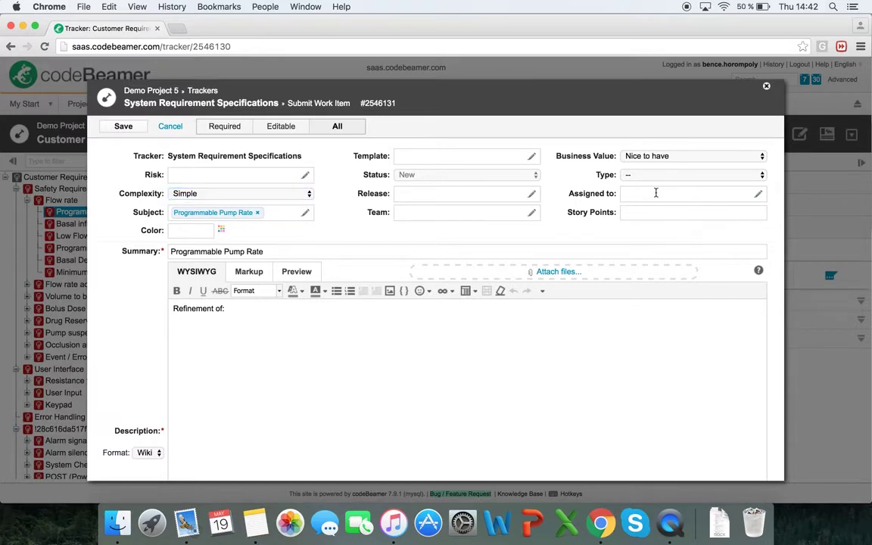
# Complete the description as 'Refinement of: Programmable Pump Rate' and save the item.
pyautogui.click(270, 308)
pyautogui.write('Programmable Pump Rate')
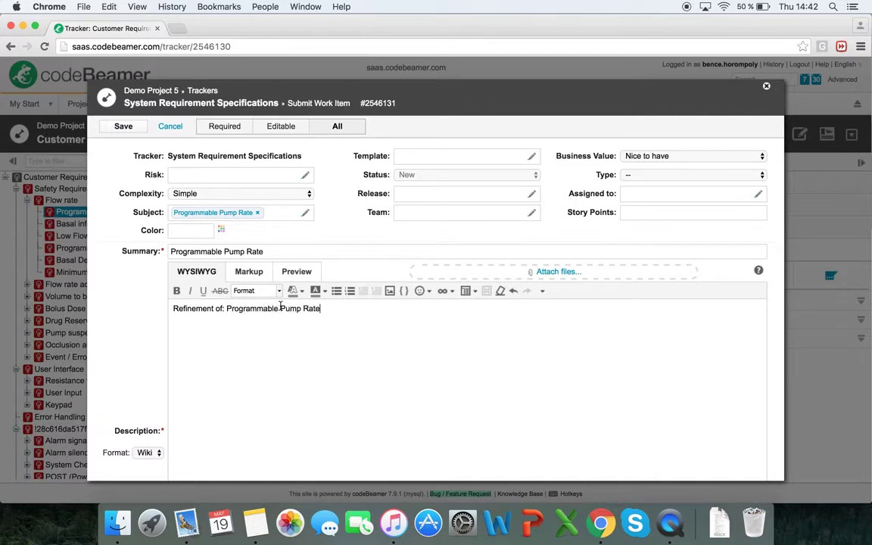
pyautogui.click(235, 251)
pyautogui.tripleClick(236, 251)
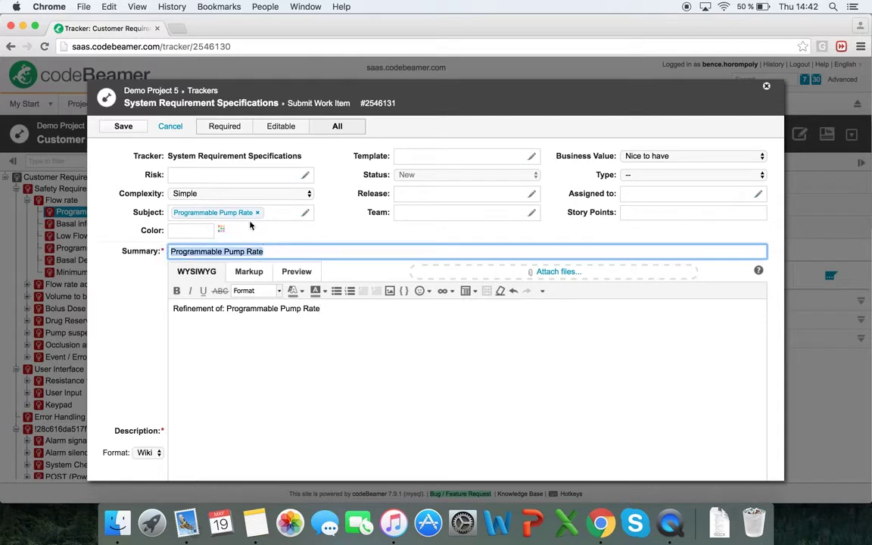
pyautogui.click(268, 213)
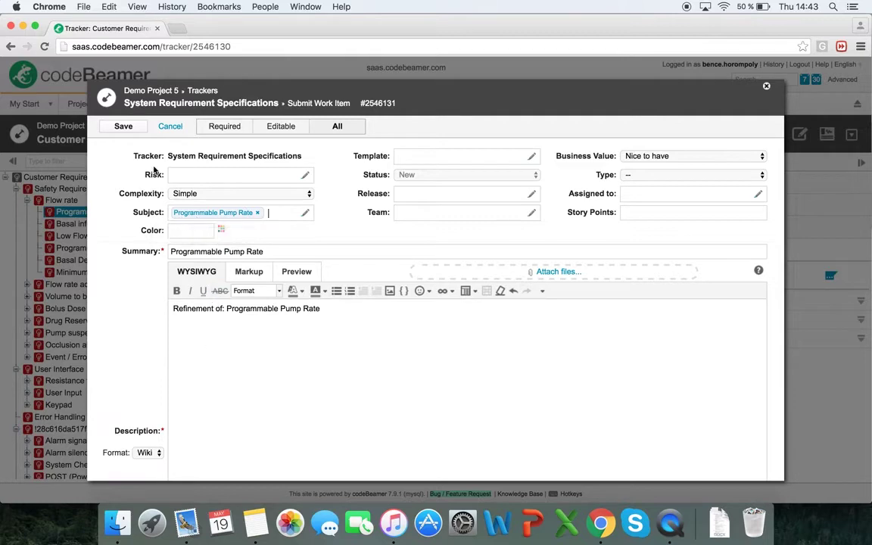
pyautogui.click(124, 127)
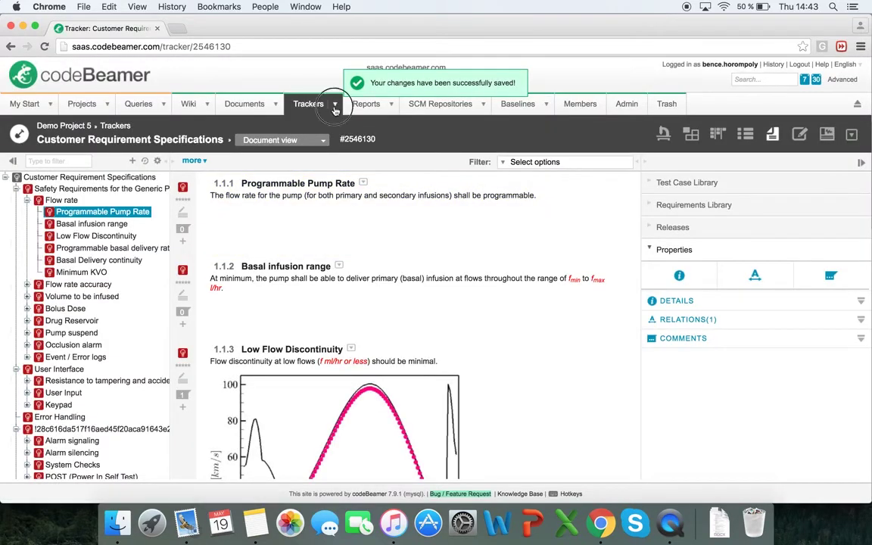
# Open the new system requirement and follow its CRS-884083 relation to the customer requirement.
pyautogui.moveTo(299, 103)
pyautogui.click(345, 199)
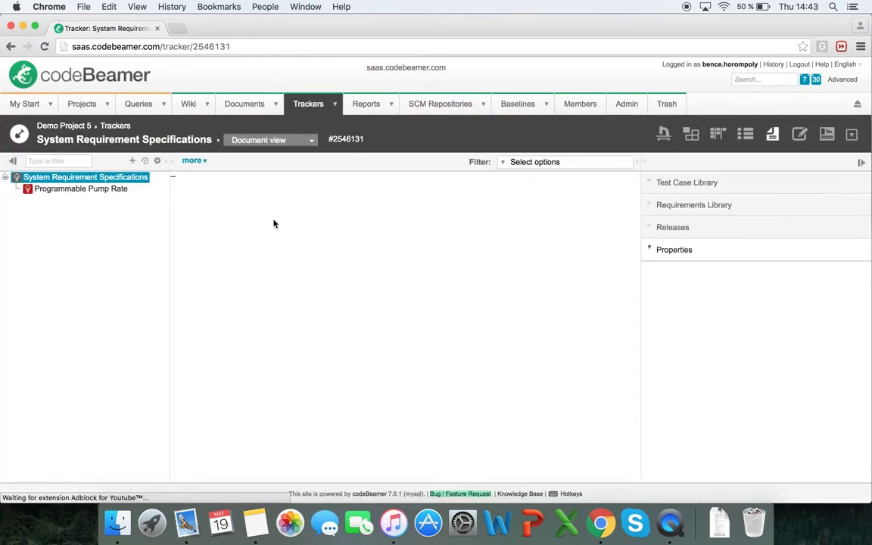
pyautogui.click(96, 189)
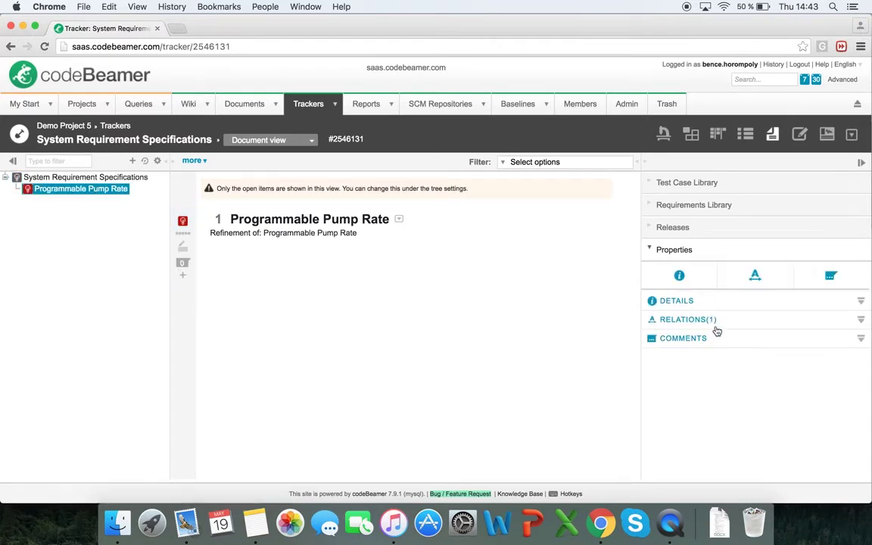
pyautogui.click(719, 319)
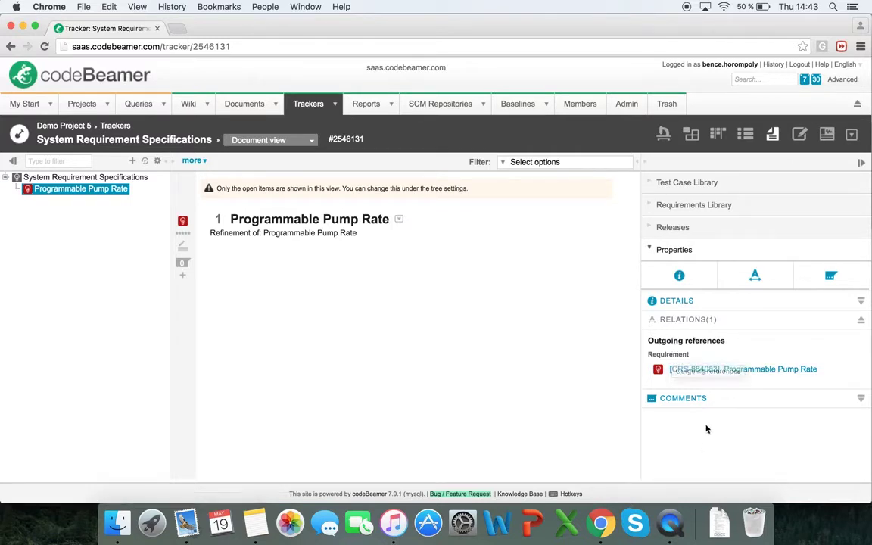
pyautogui.click(709, 374)
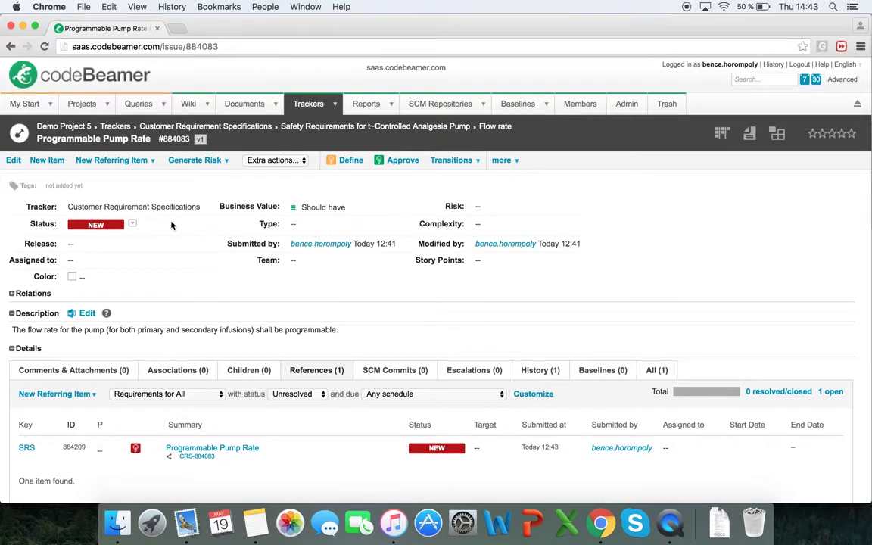
# Go to the System Requirement Specifications tracker and select the Programmable Pump Rate requirement.
pyautogui.click(337, 106)
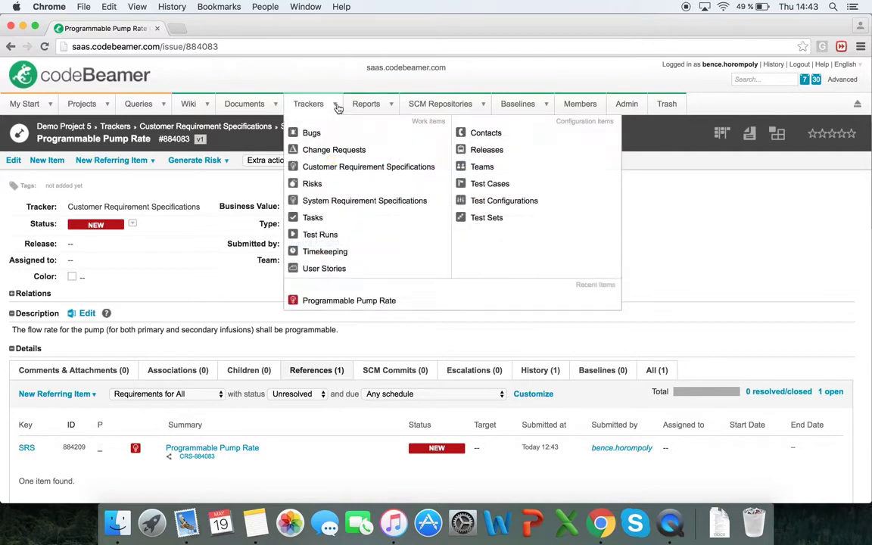
pyautogui.click(338, 202)
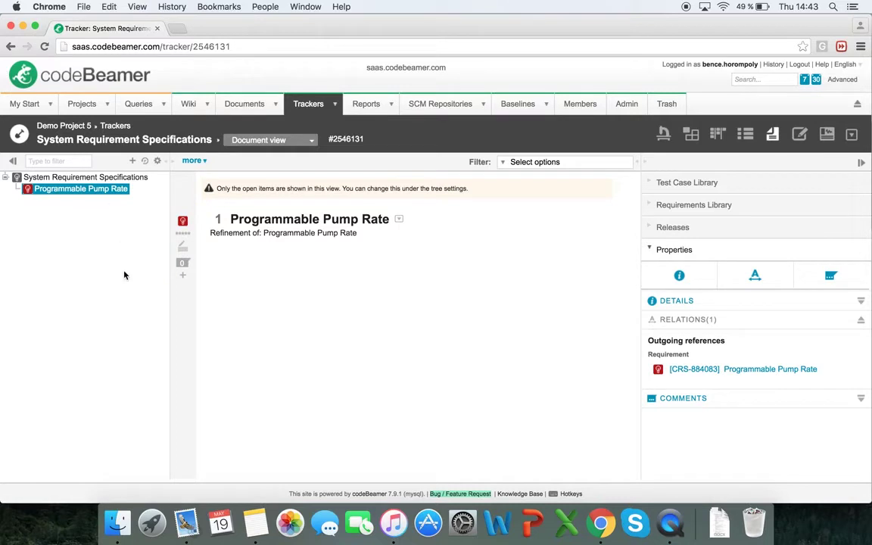
pyautogui.click(106, 195)
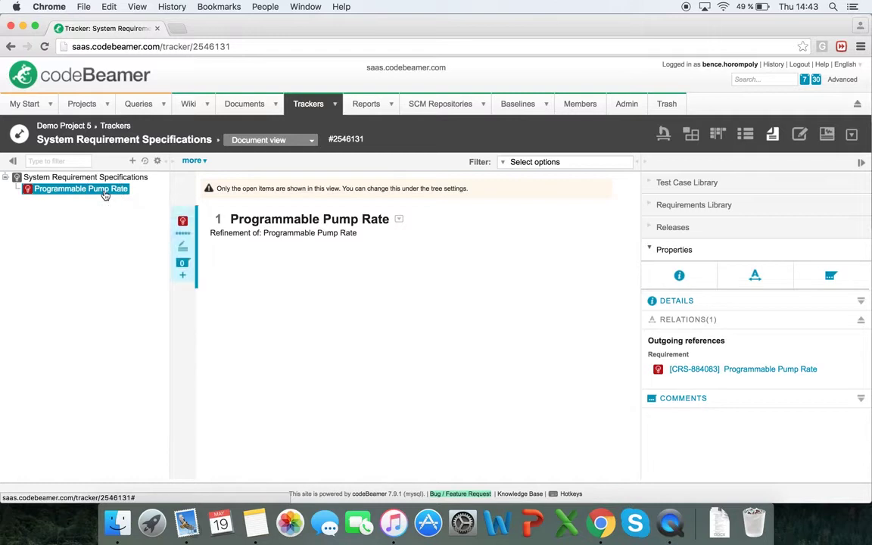
pyautogui.click(183, 276)
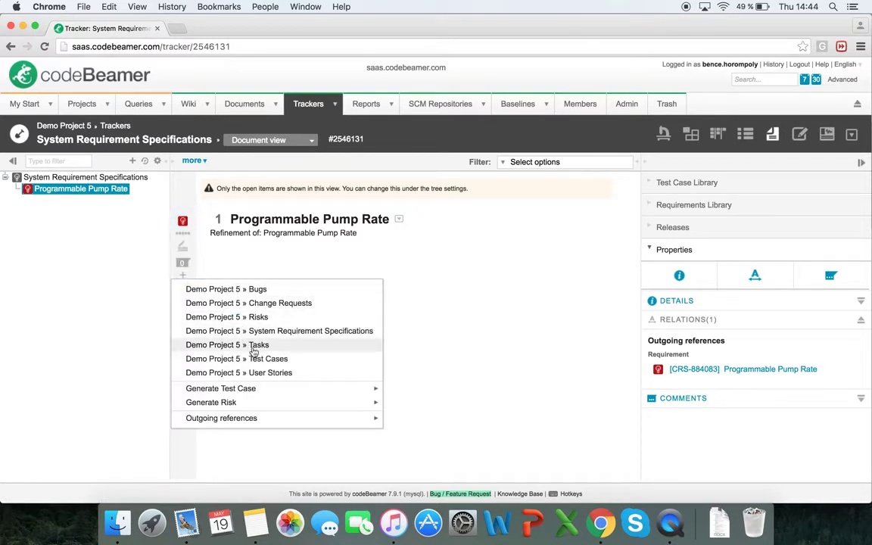
# Generate a test case ending its description 'whether the programmable pump rate works fin', and save it.
pyautogui.click(251, 359)
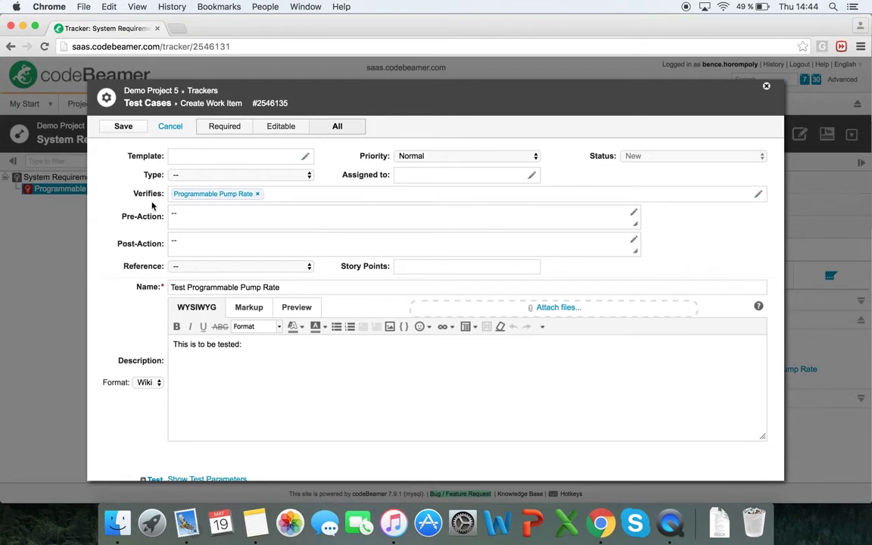
pyautogui.click(281, 342)
pyautogui.write('whether the programmable')
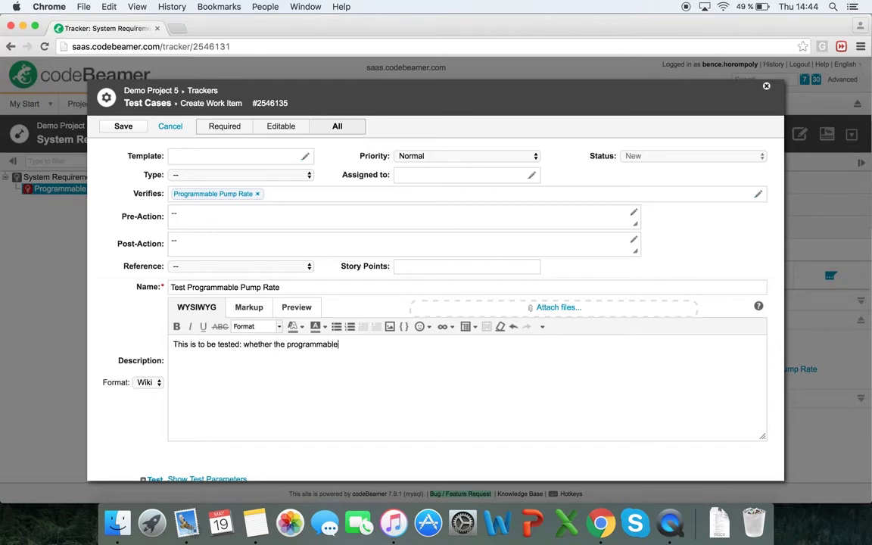
pyautogui.write(' pump rate works fine.')
pyautogui.click(122, 126)
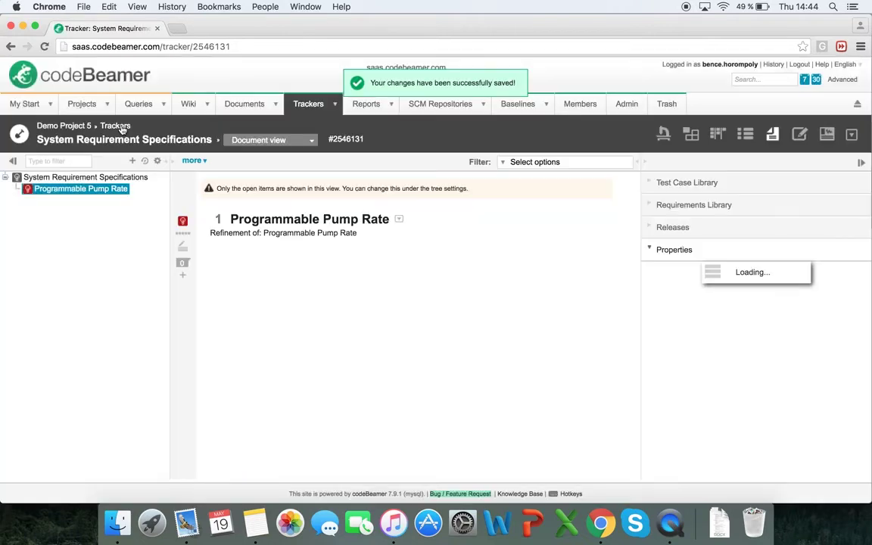
# Check the new test case in Test Cases, then return to Customer Requirement Specifications.
pyautogui.click(335, 107)
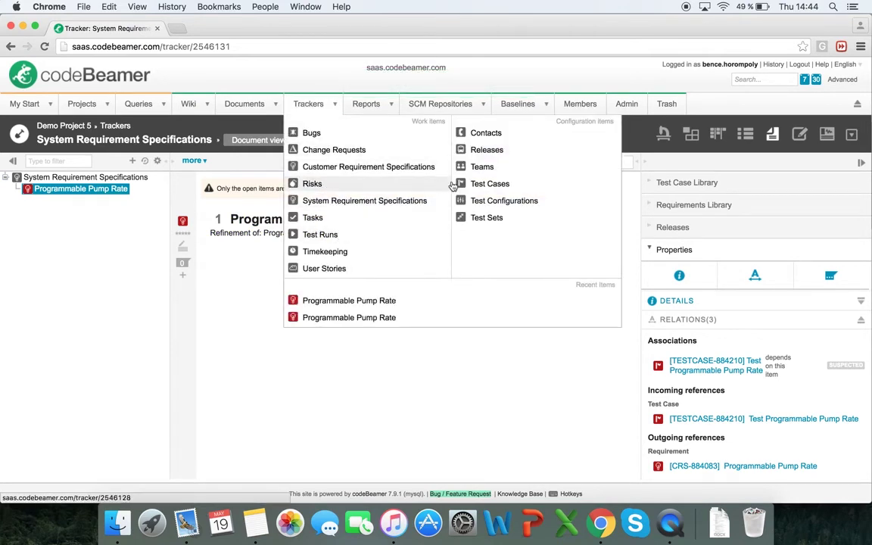
pyautogui.click(491, 188)
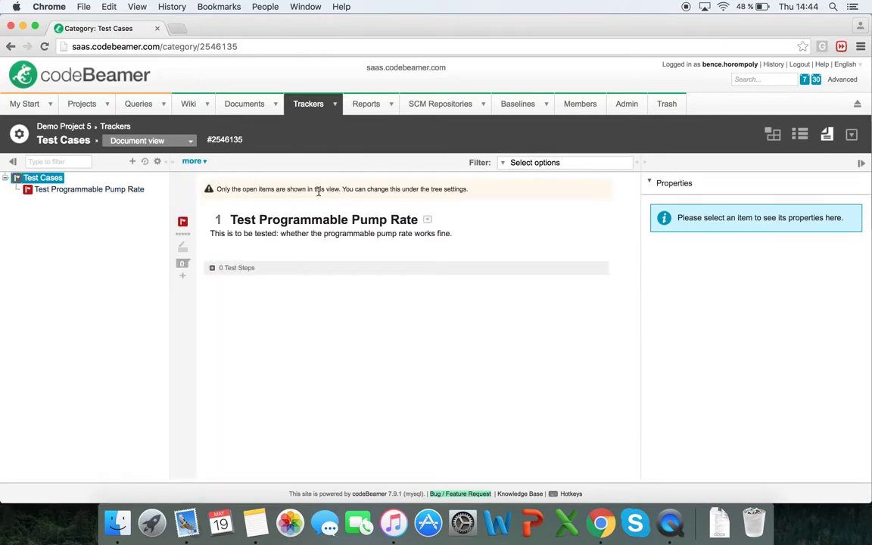
pyautogui.click(336, 106)
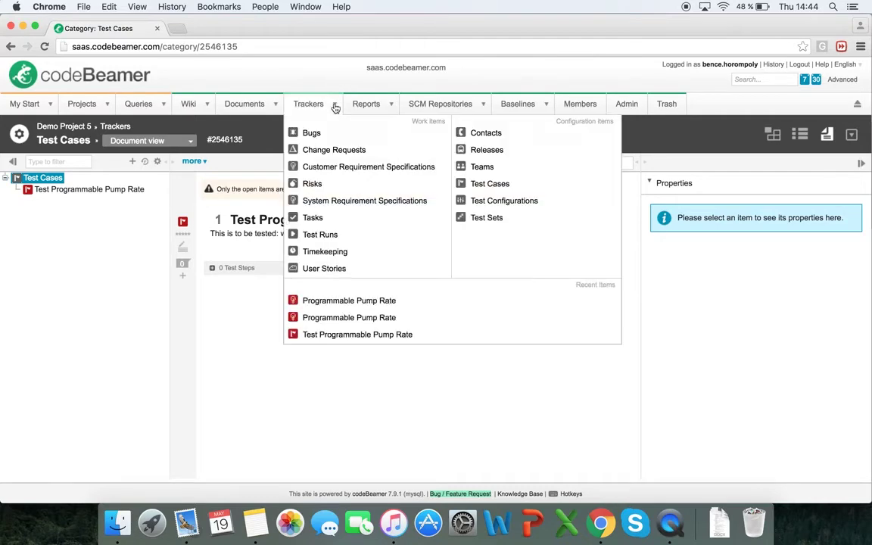
pyautogui.click(346, 169)
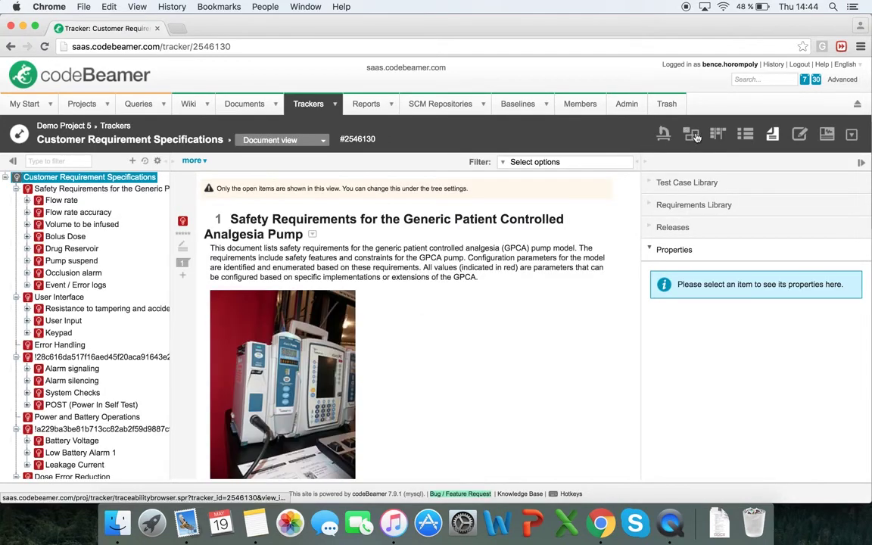
pyautogui.click(204, 163)
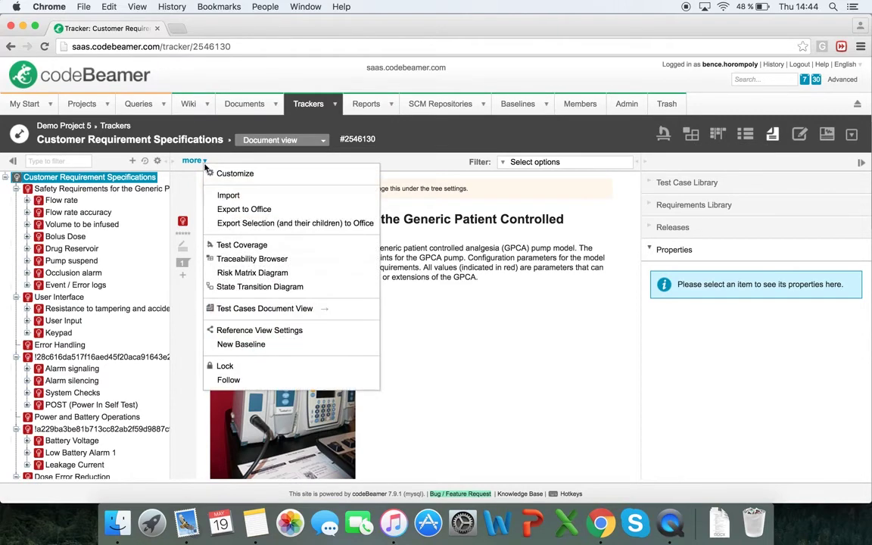
pyautogui.click(247, 260)
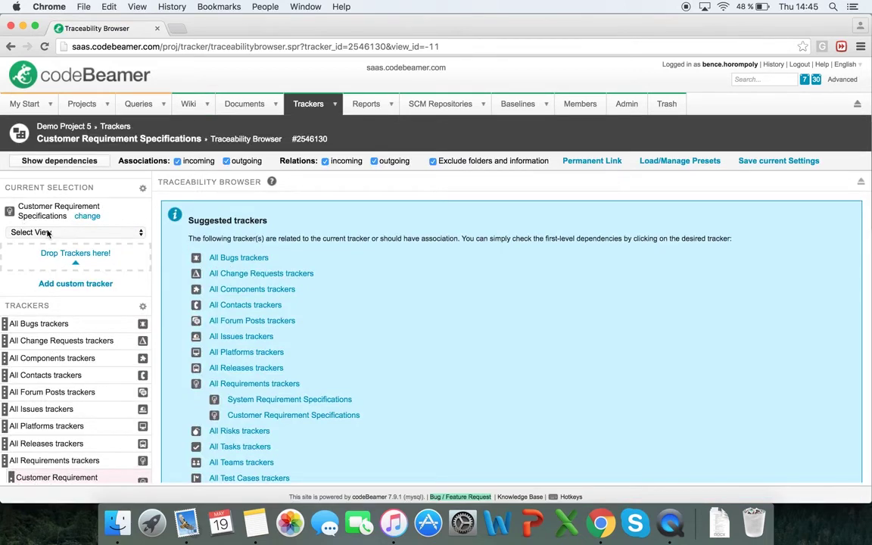
pyautogui.scroll(-2, 376, 374)
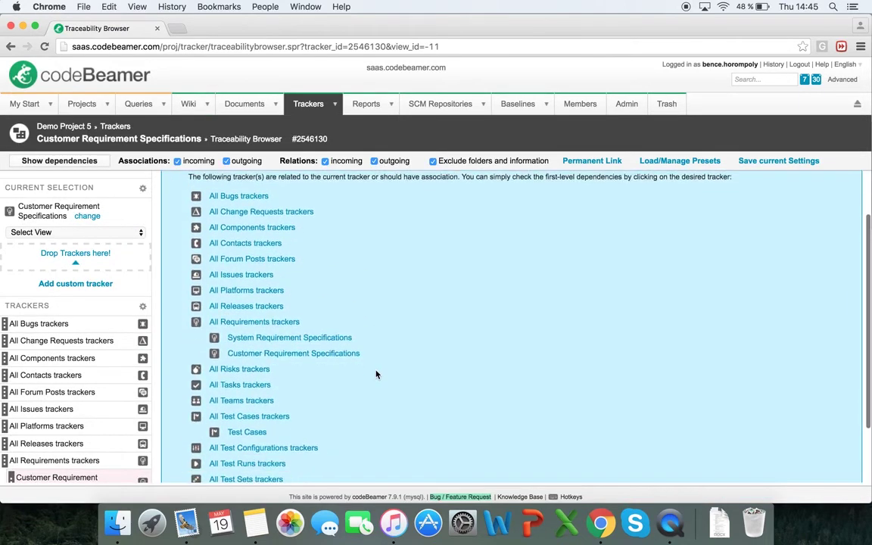
# Add the System Requirement Specifications tracker to the traceability view.
pyautogui.click(285, 343)
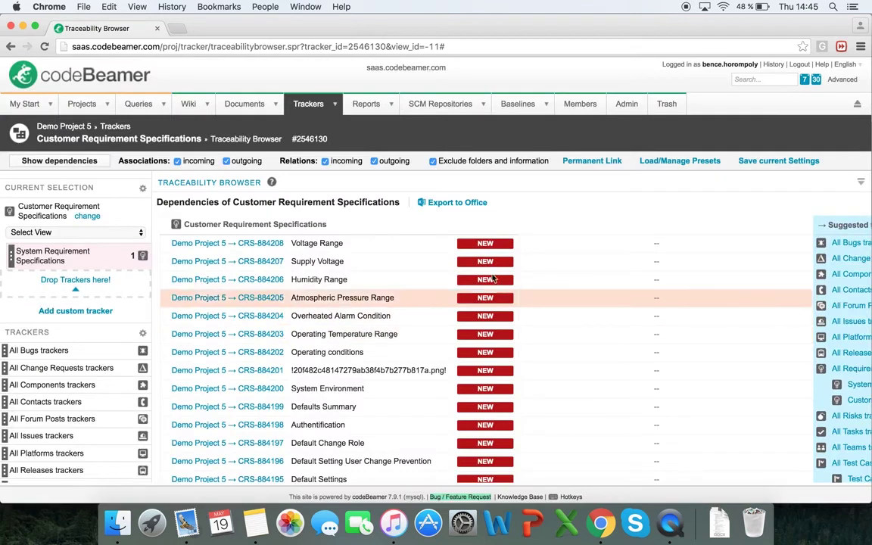
pyautogui.hscroll(3, 698, 359)
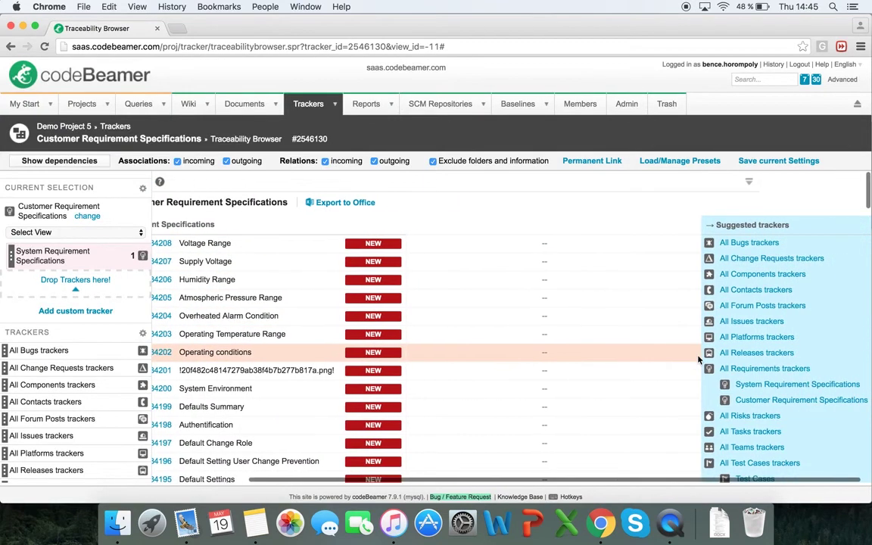
pyautogui.scroll(-5, 698, 360)
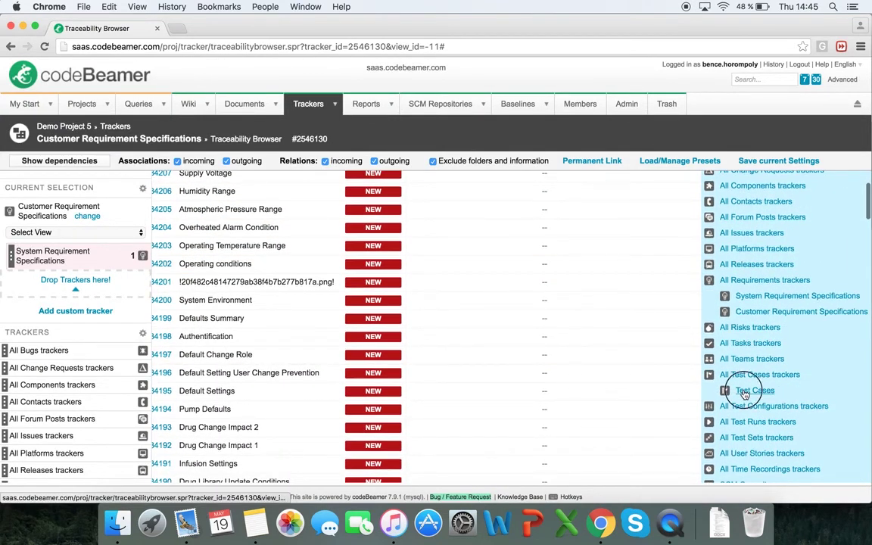
# Add Test Cases to the traceability view and find the SRS-884209 and TESTCASE-884210 links.
pyautogui.click(745, 392)
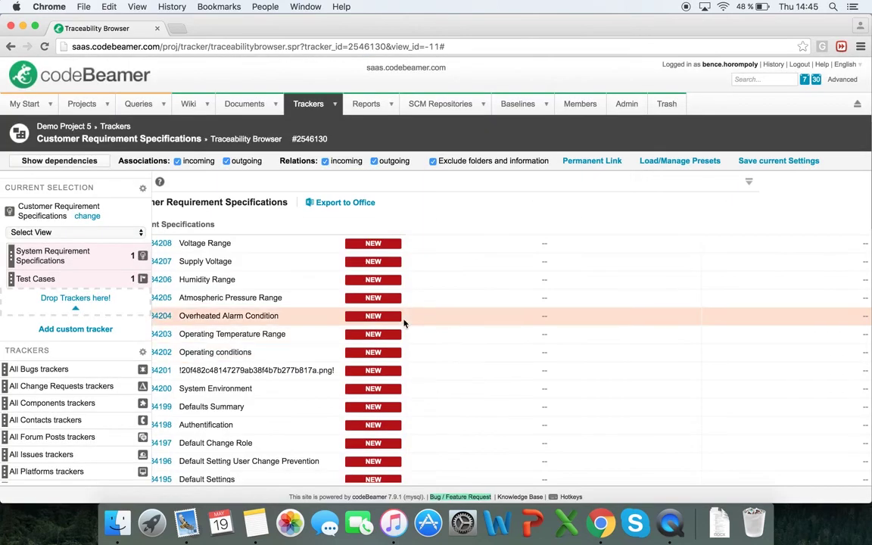
pyautogui.hscroll(-2, 461, 339)
pyautogui.scroll(-4, 462, 340)
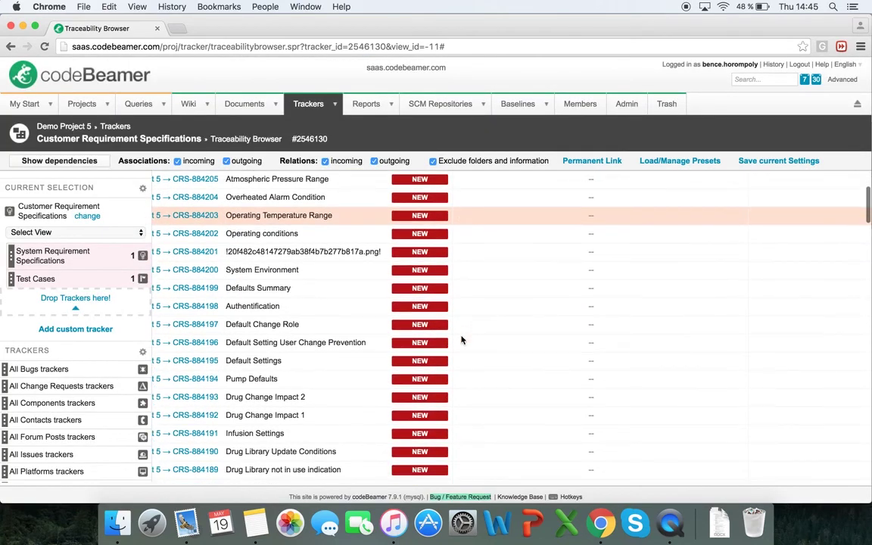
pyautogui.hscroll(5, 462, 340)
pyautogui.scroll(-5, 462, 340)
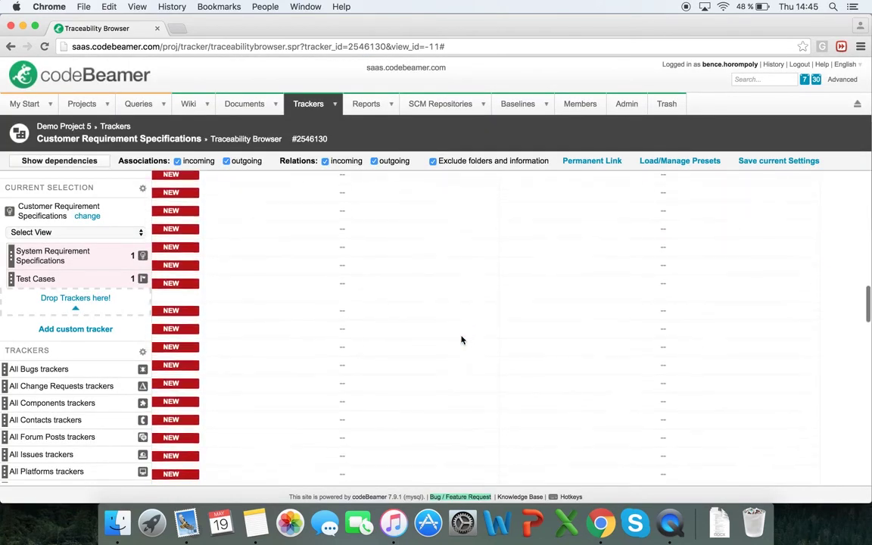
pyautogui.scroll(-5, 461, 340)
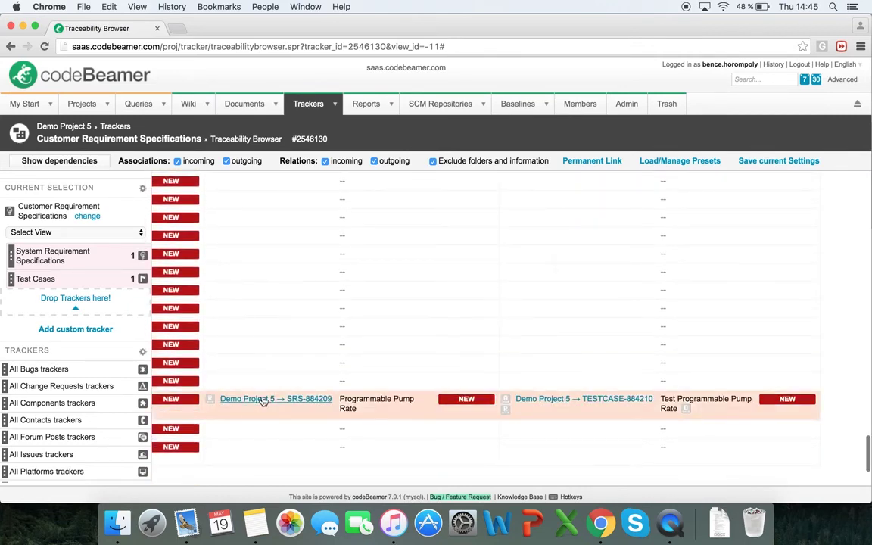
pyautogui.hscroll(-6, 263, 401)
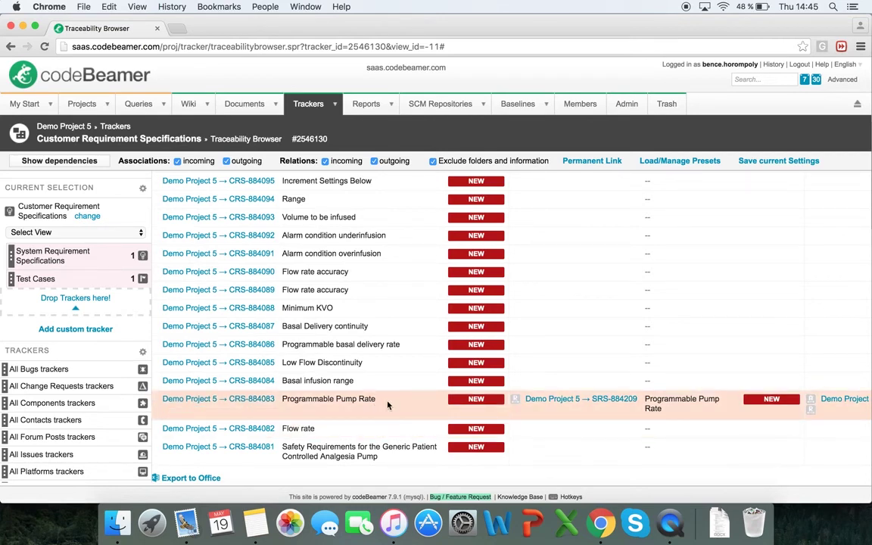
pyautogui.hscroll(3, 387, 405)
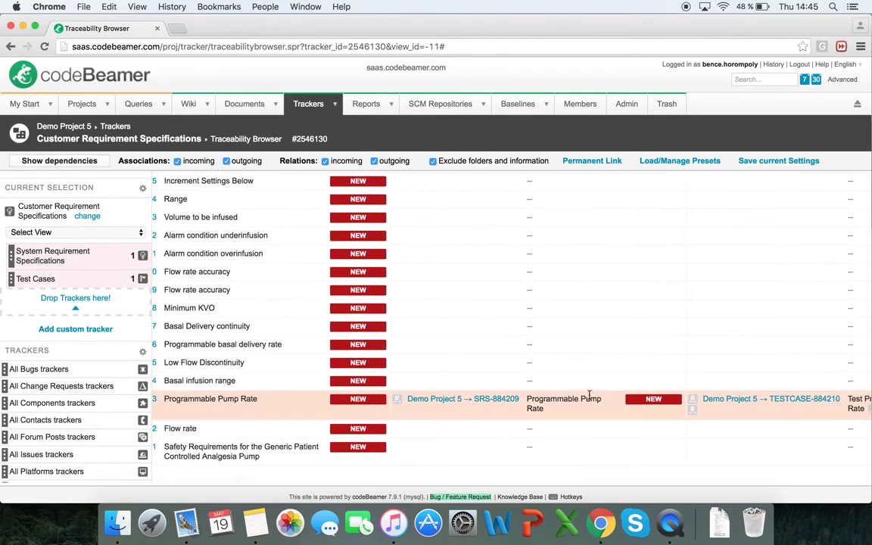
pyautogui.hscroll(3, 564, 402)
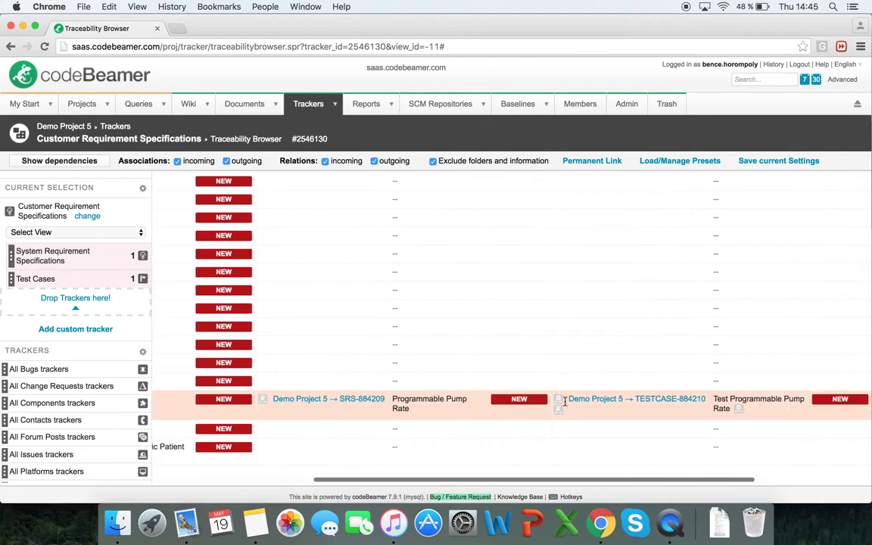
pyautogui.hscroll(2, 565, 402)
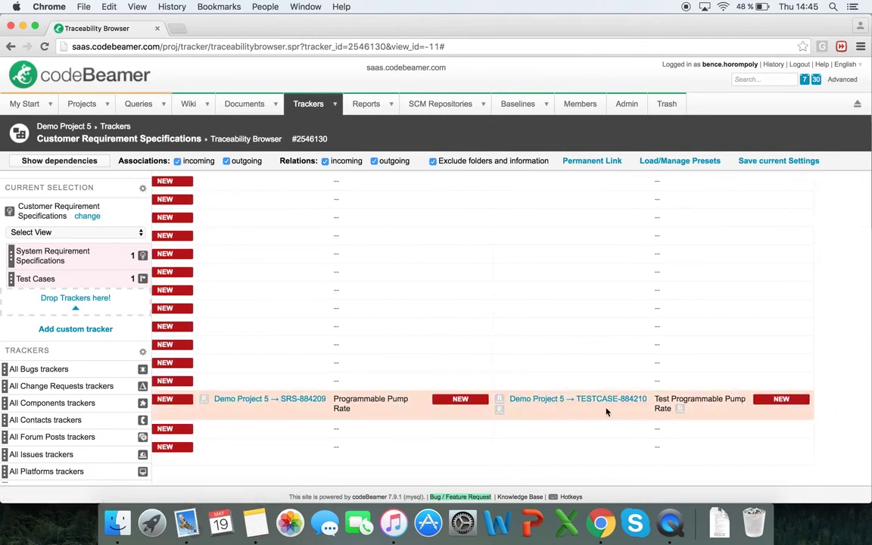
pyautogui.hscroll(-8, 440, 394)
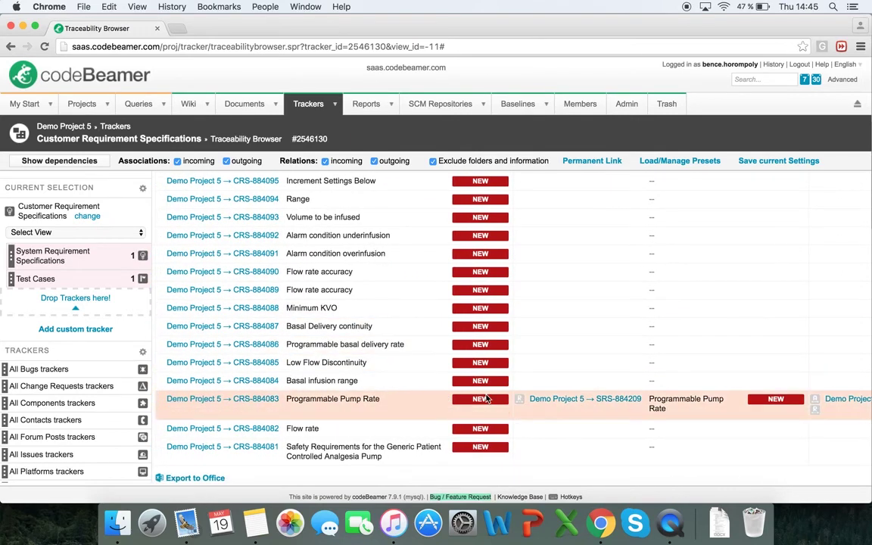
pyautogui.hscroll(8, 488, 399)
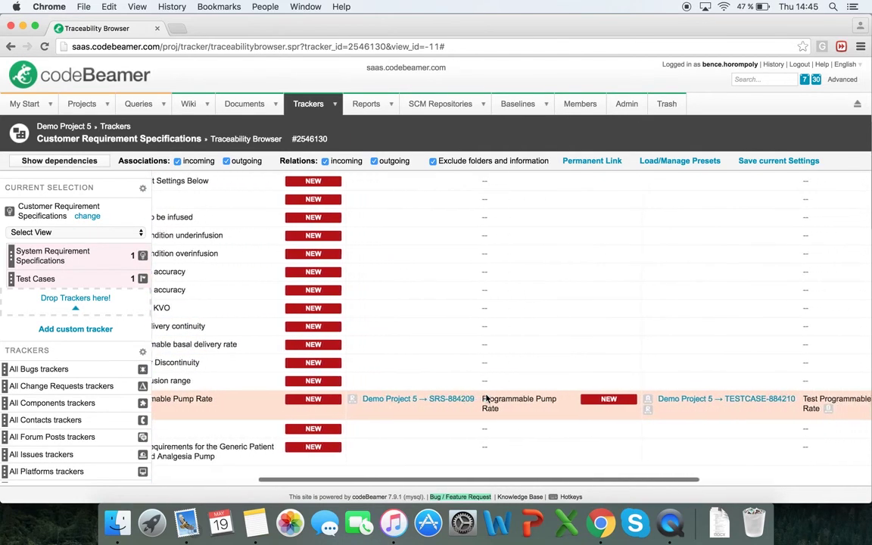
pyautogui.hscroll(2, 488, 399)
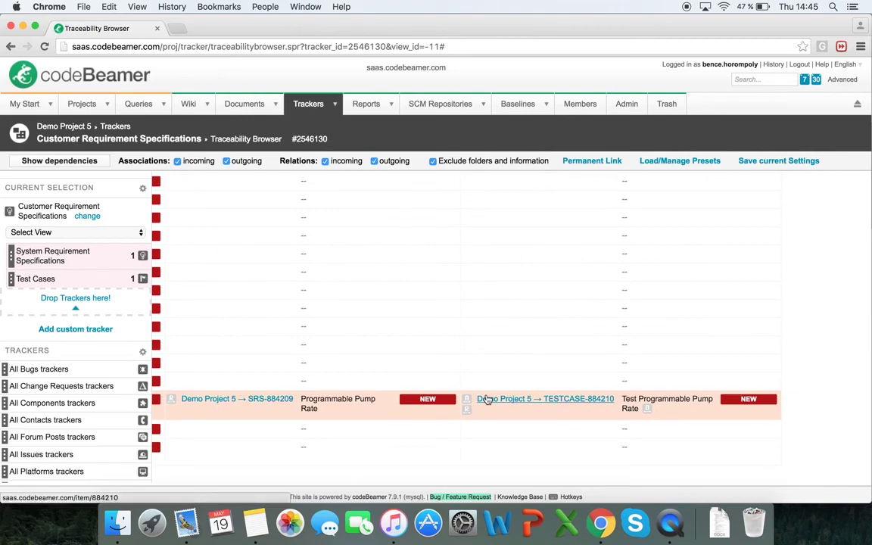
pyautogui.hscroll(-10, 287, 247)
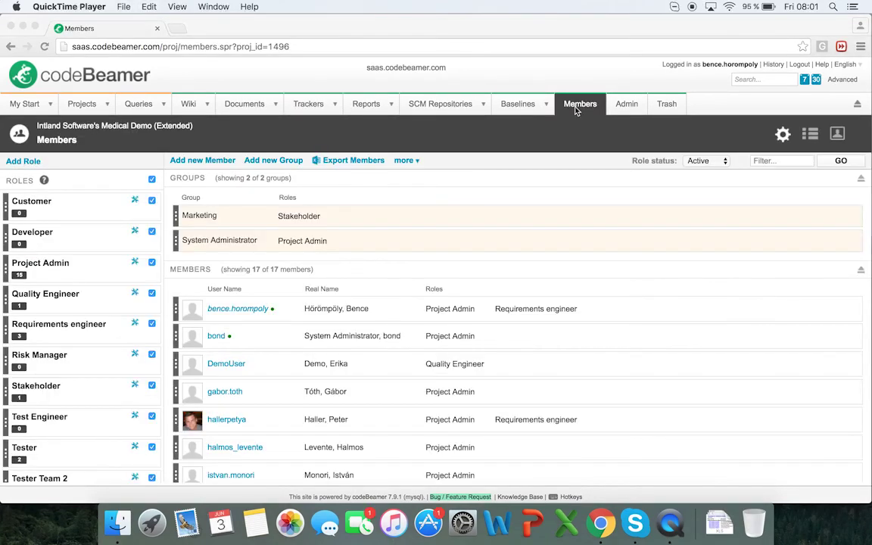
pyautogui.click(575, 110)
pyautogui.click(575, 110)
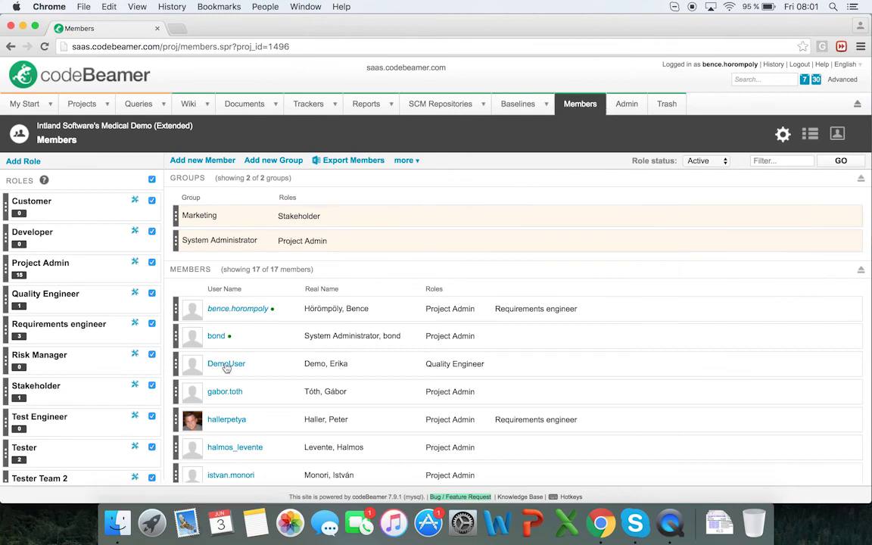
pyautogui.scroll(-8, 219, 363)
pyautogui.scroll(8, 226, 327)
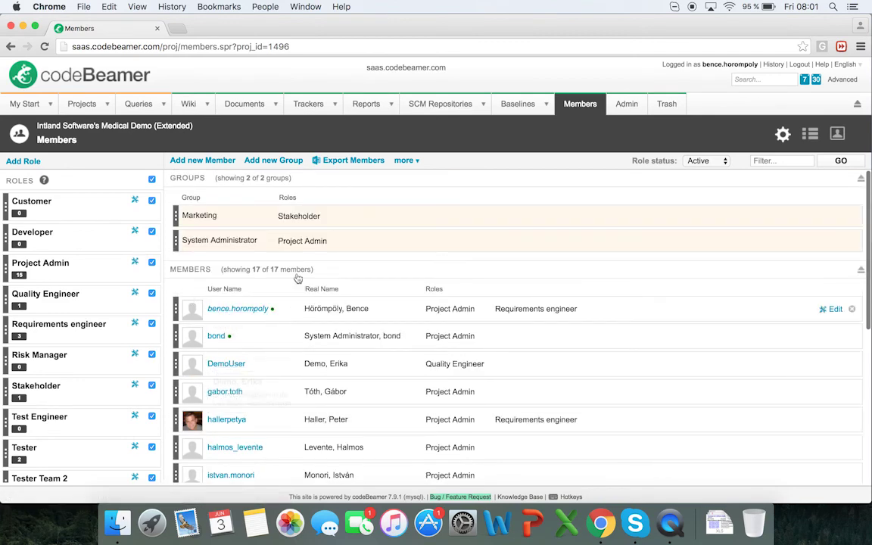
pyautogui.scroll(-8, 271, 371)
pyautogui.scroll(8, 270, 371)
pyautogui.moveTo(211, 315)
pyautogui.mouseDown()
pyautogui.moveTo(122, 265)
pyautogui.moveTo(76, 219)
pyautogui.moveTo(61, 331)
pyautogui.moveTo(60, 218)
pyautogui.moveTo(55, 433)
pyautogui.moveTo(66, 292)
pyautogui.moveTo(72, 306)
pyautogui.moveTo(211, 308)
pyautogui.mouseUp()
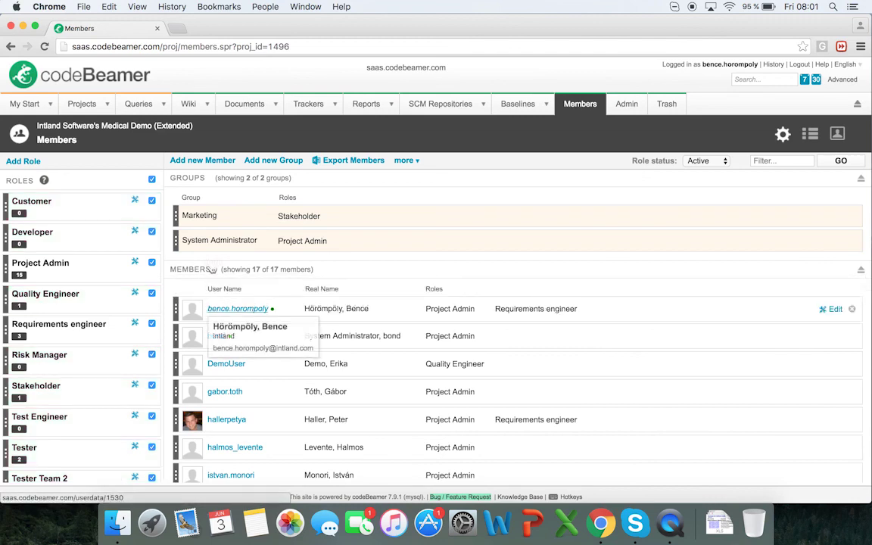
# Search for the user by name and add them as a project member with the Stakeholder role.
pyautogui.click(209, 161)
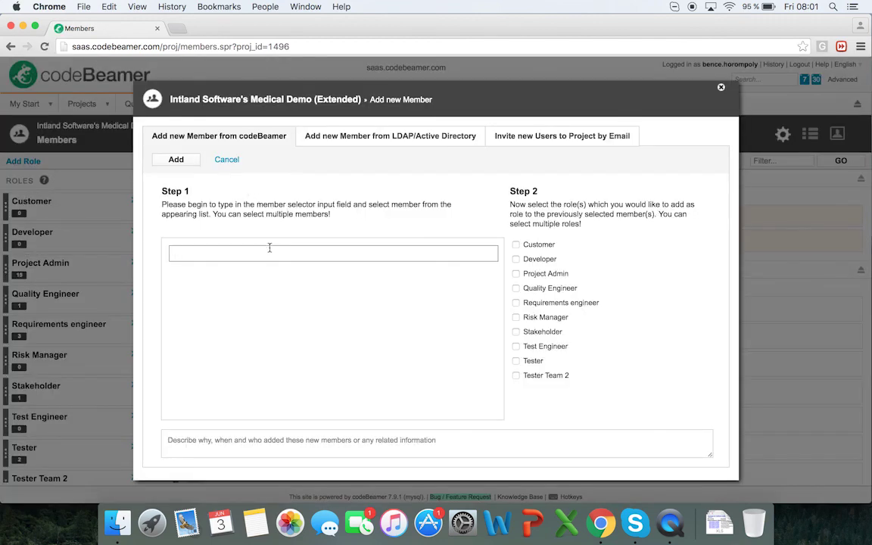
pyautogui.write('bence')
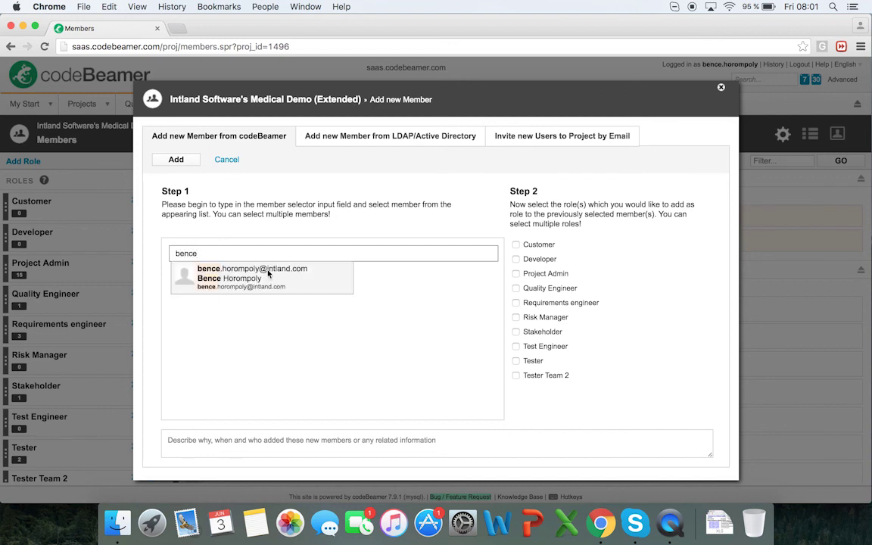
pyautogui.click(268, 274)
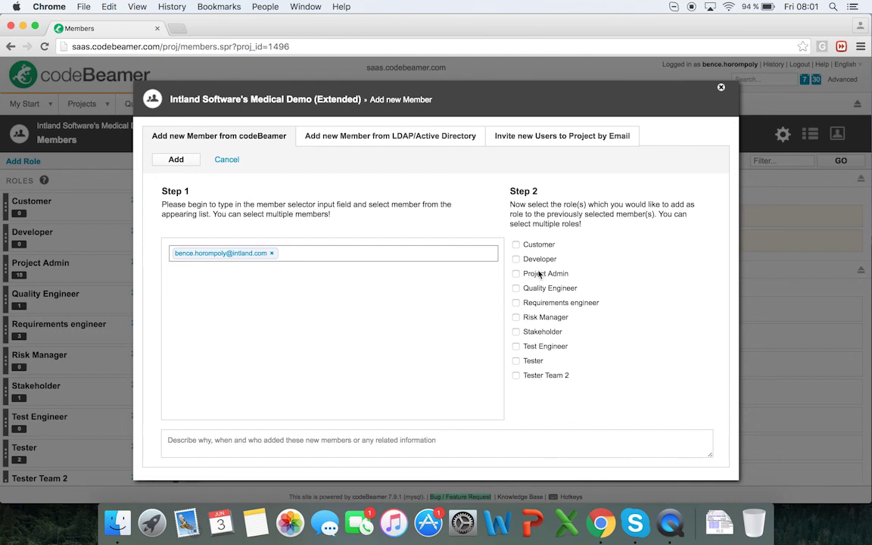
pyautogui.click(182, 162)
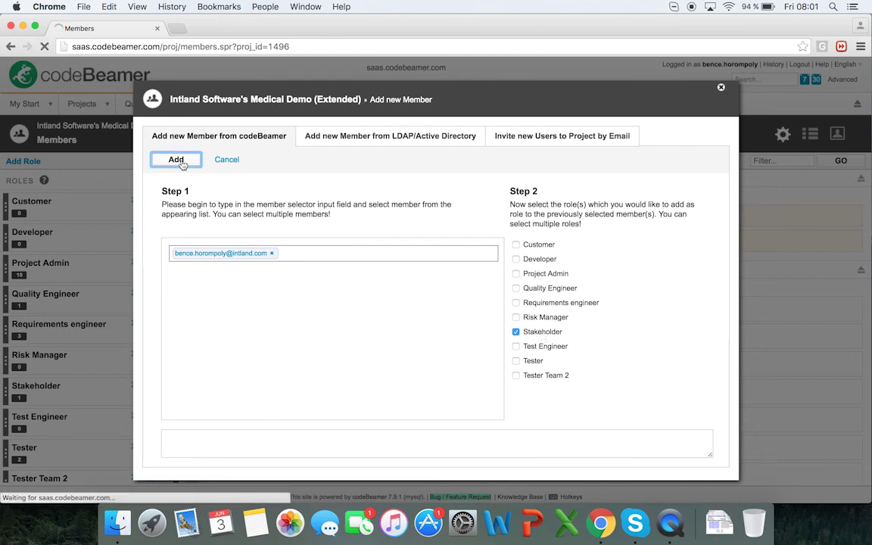